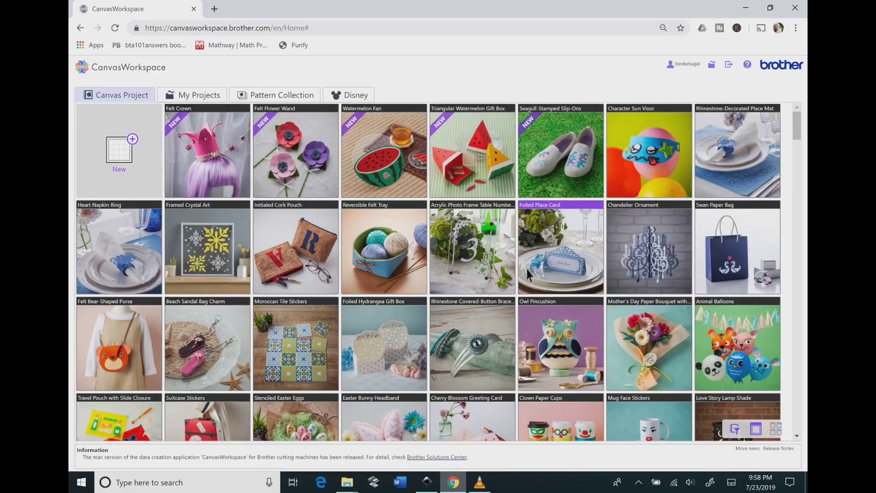
pyautogui.click(747, 448)
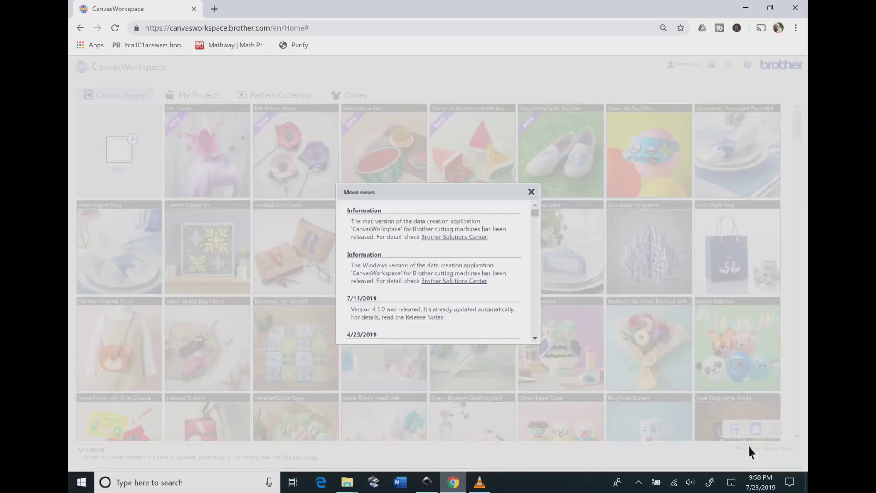
pyautogui.scroll(-10, 402, 241)
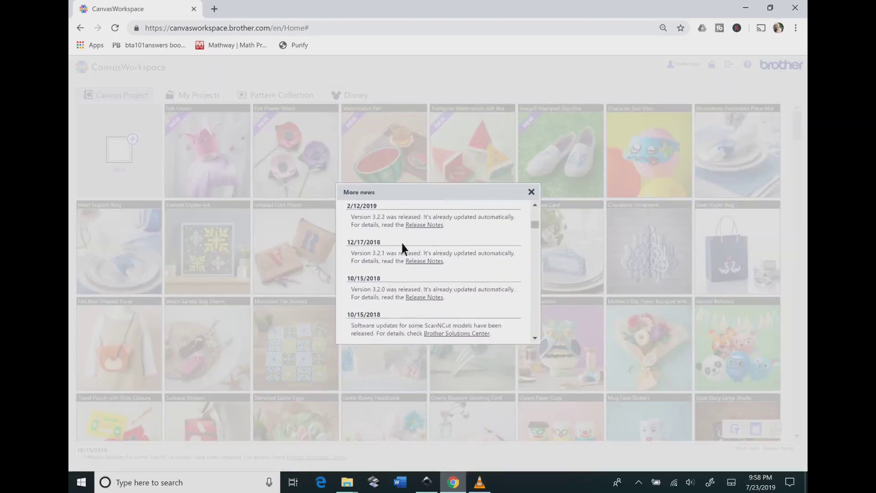
pyautogui.scroll(-5, 403, 246)
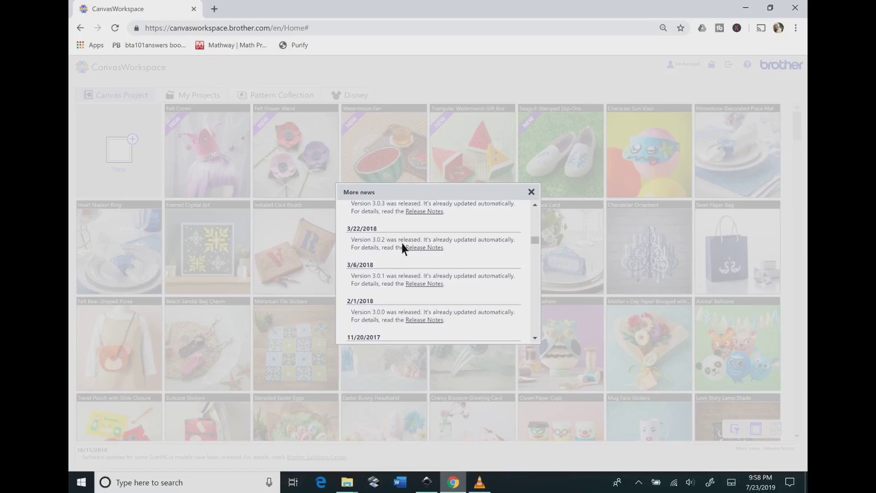
pyautogui.scroll(-5, 402, 243)
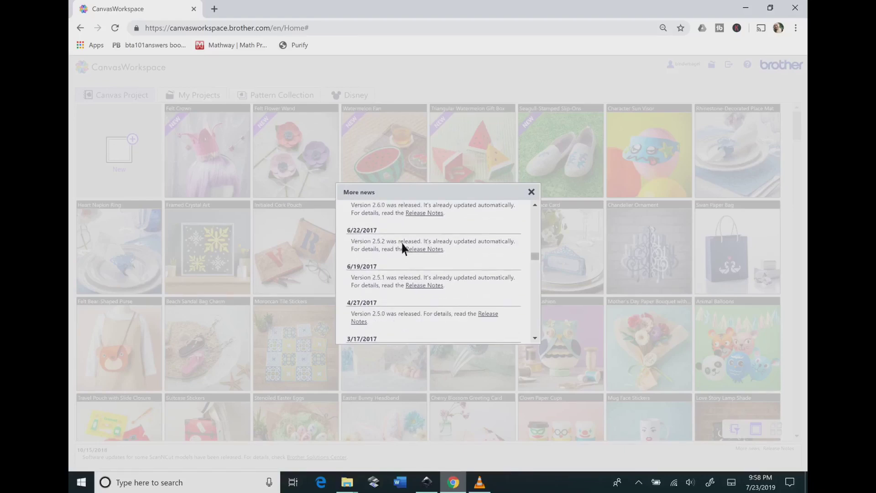
pyautogui.scroll(-2, 402, 243)
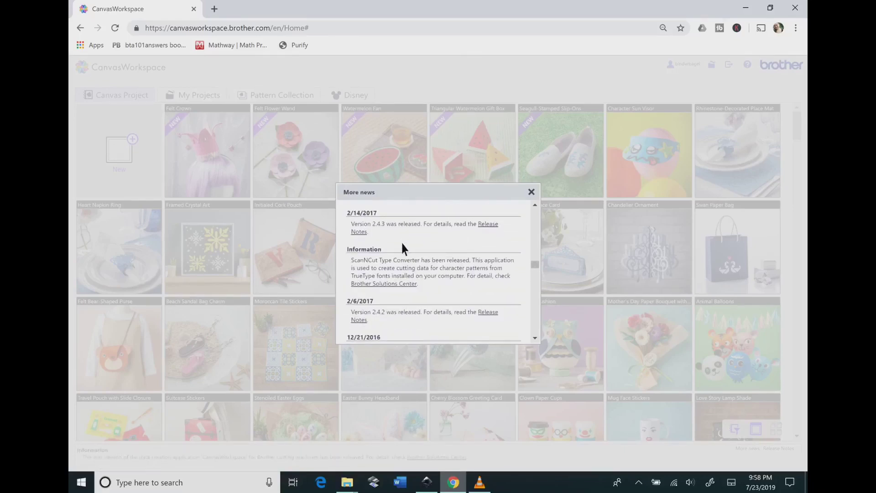
pyautogui.scroll(-2, 402, 247)
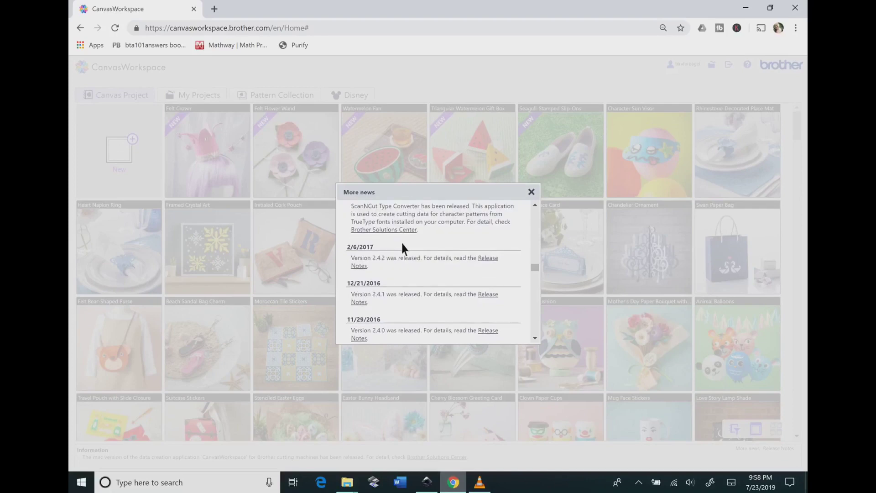
pyautogui.scroll(1, 402, 246)
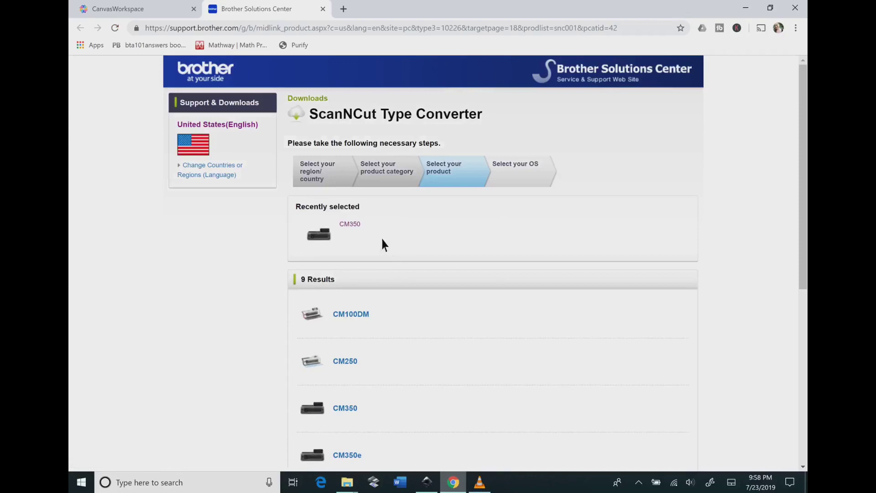
# Pick the CM350 model with Windows for the Type Converter download, then minimise the browser.
pyautogui.click(346, 229)
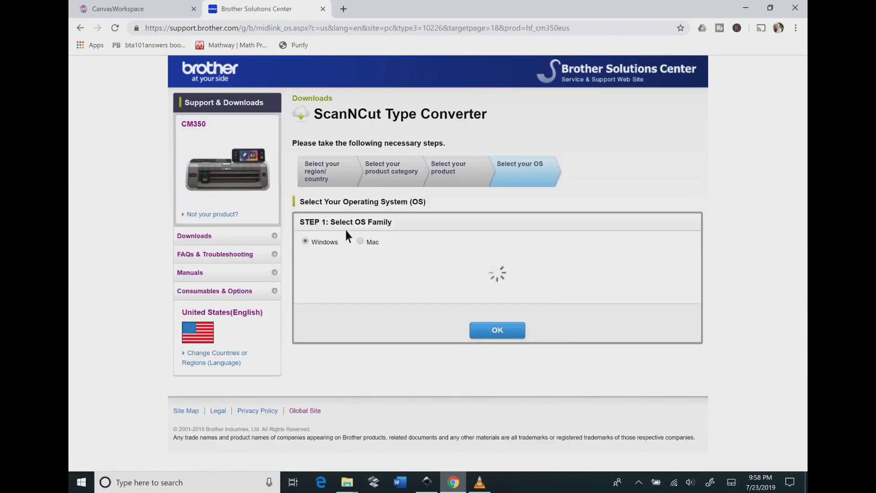
pyautogui.click(497, 336)
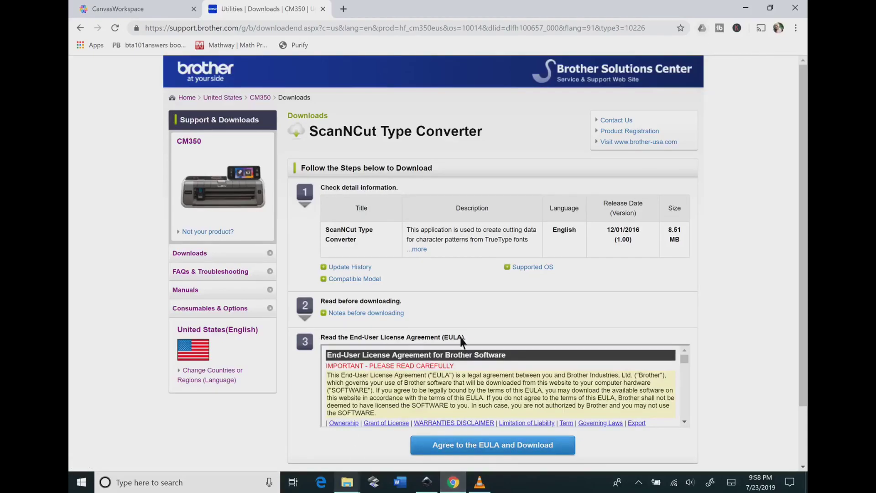
pyautogui.click(752, 8)
pyautogui.click(753, 8)
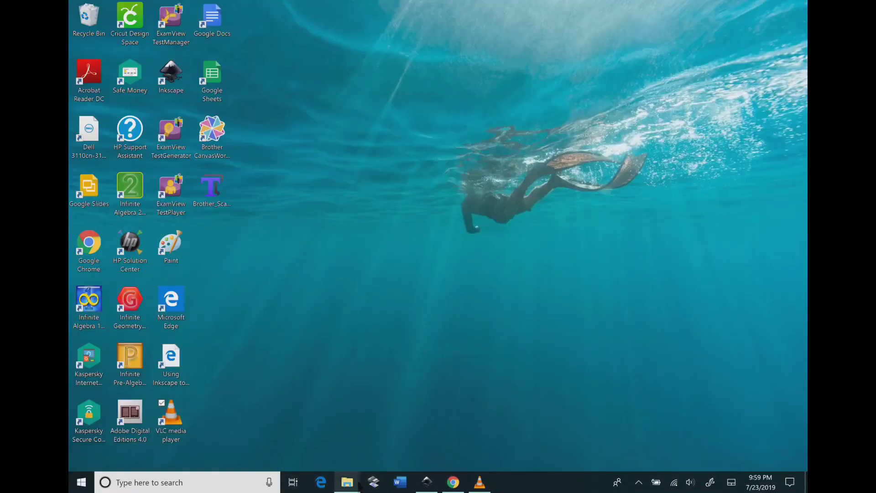
# Copy Brother_ScanNCut_Type_Converter.exe from snctc_v100_win.zip to the desktop, skipping the replacement.
pyautogui.moveTo(347, 482)
pyautogui.click(389, 449)
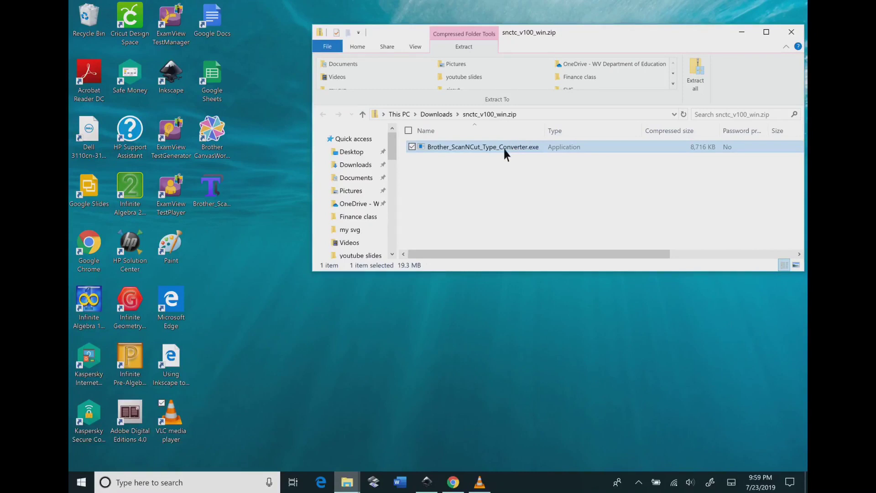
pyautogui.moveTo(504, 149); pyautogui.dragTo(238, 281)
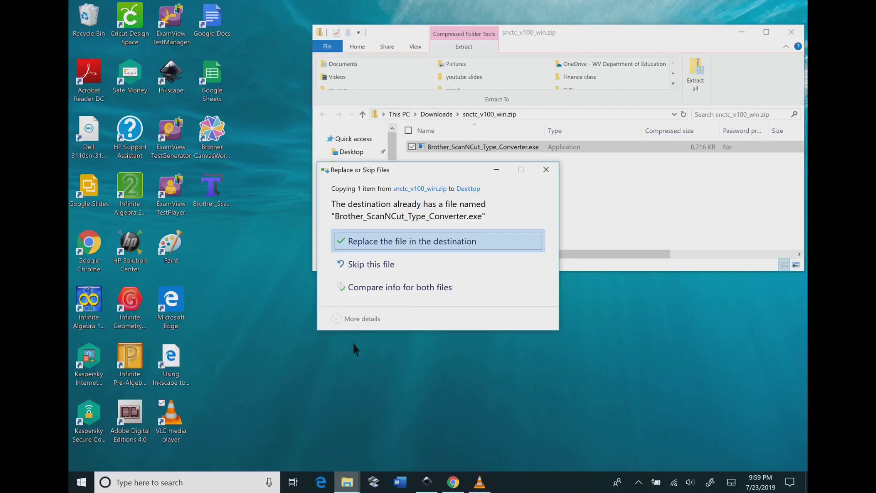
pyautogui.click(551, 173)
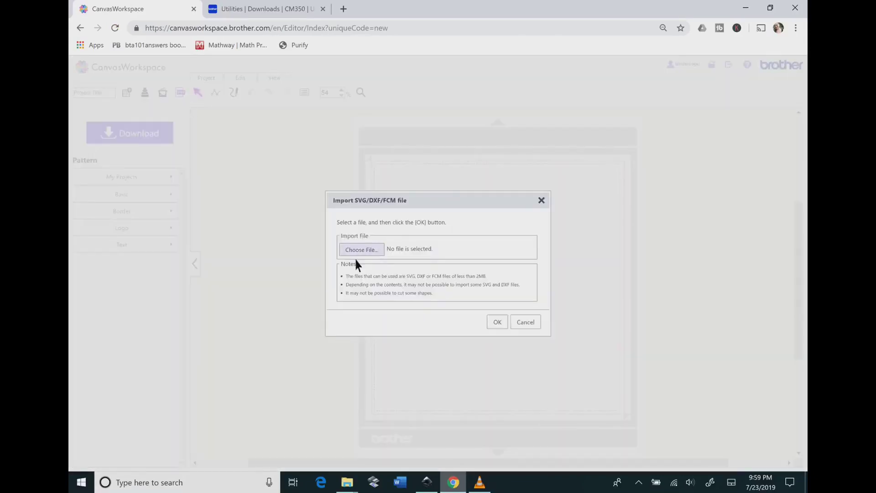
# Import cartoon-dinosaur-silhouette.svg from the my svg folder onto the mat.
pyautogui.click(367, 252)
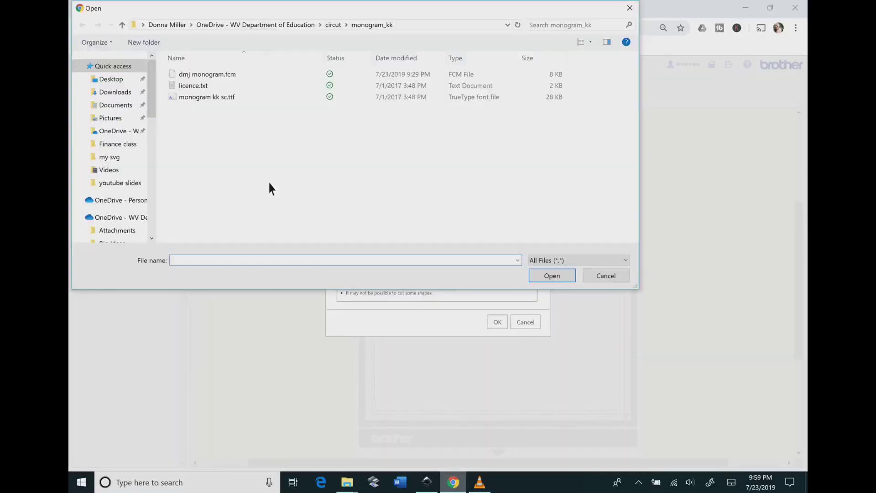
pyautogui.click(125, 23)
pyautogui.doubleClick(240, 94)
pyautogui.click(241, 97)
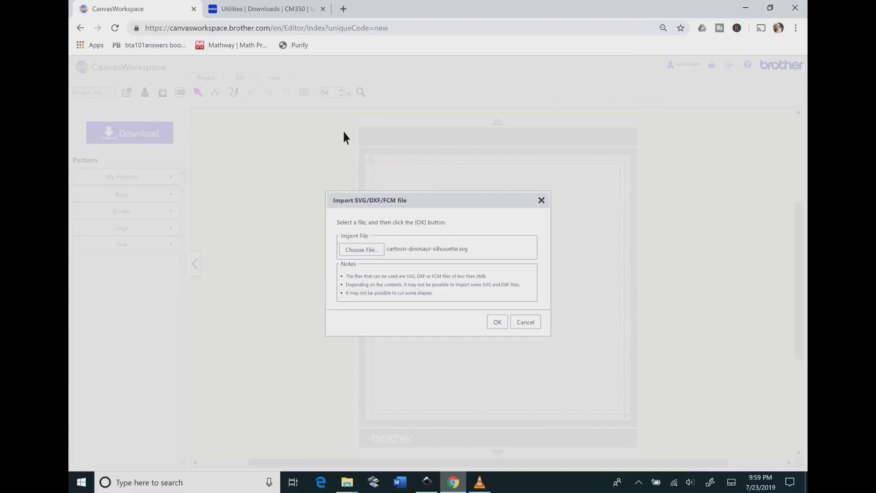
pyautogui.click(502, 324)
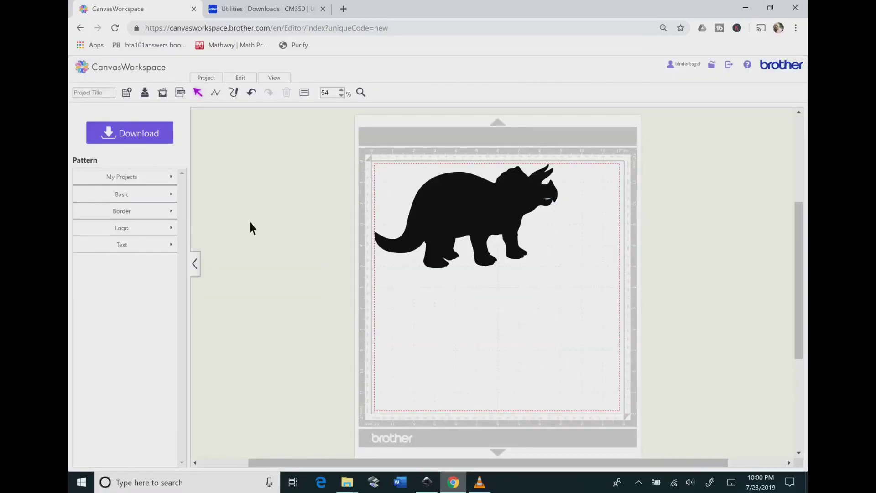
# Add a circle from the Basic shapes and place it below the dinosaur.
pyautogui.click(139, 193)
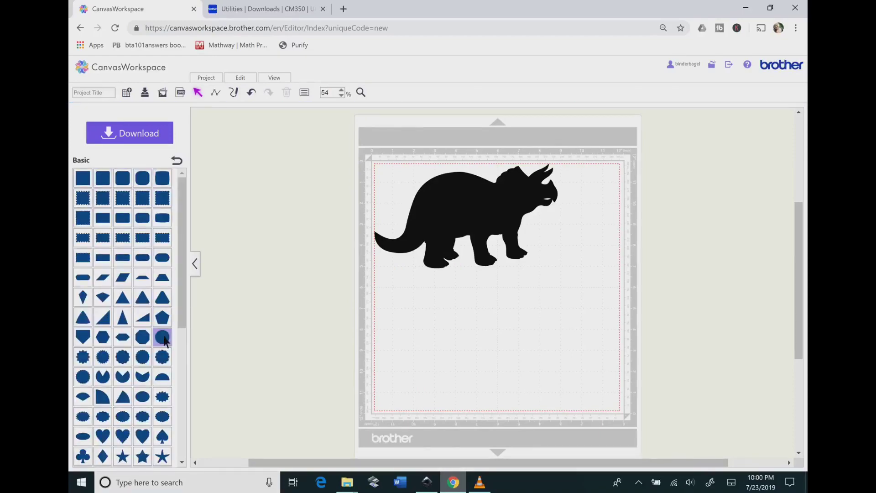
pyautogui.click(164, 341)
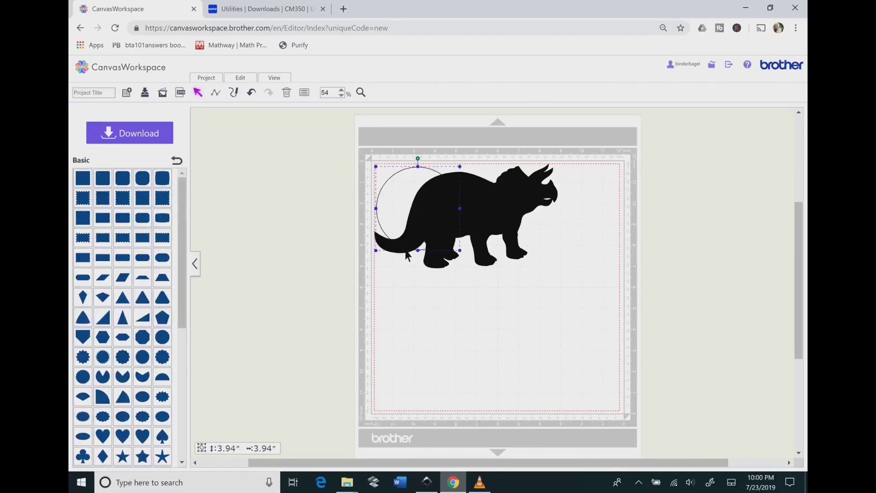
pyautogui.moveTo(405, 197); pyautogui.dragTo(422, 335)
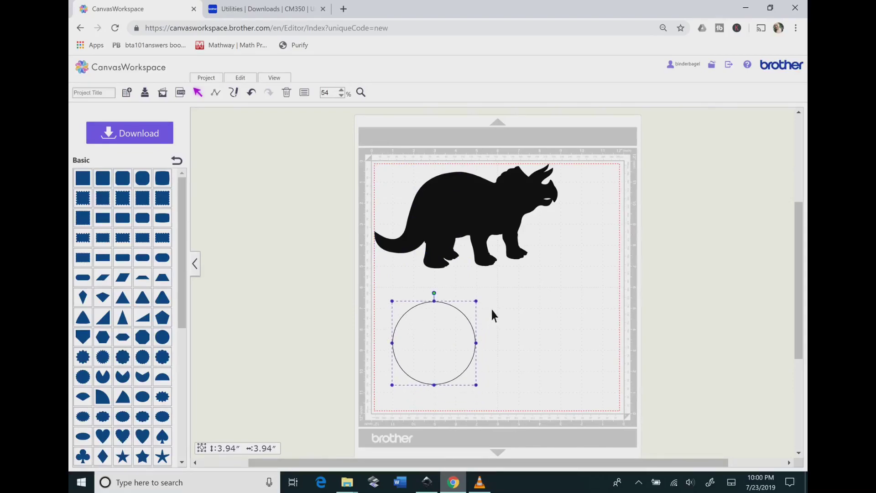
# Give the circle a green fill and a green outline.
pyautogui.click(307, 92)
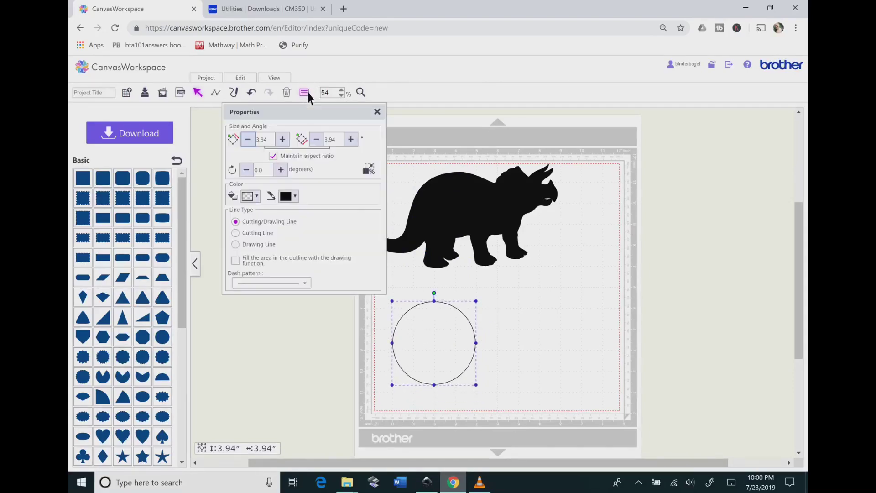
pyautogui.click(258, 196)
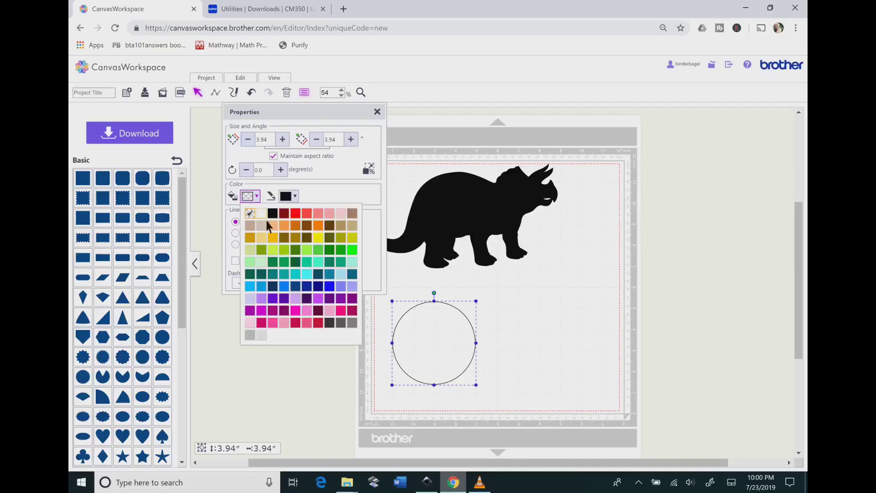
pyautogui.click(279, 262)
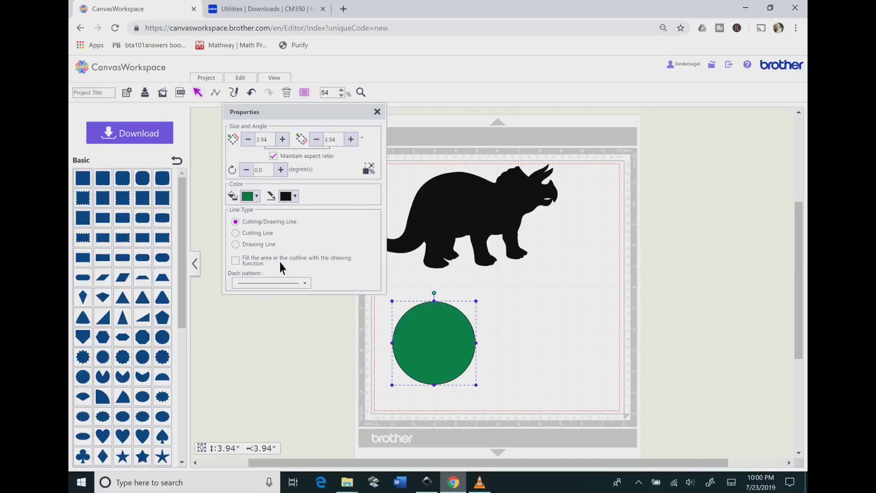
pyautogui.click(296, 197)
pyautogui.click(327, 264)
pyautogui.click(377, 111)
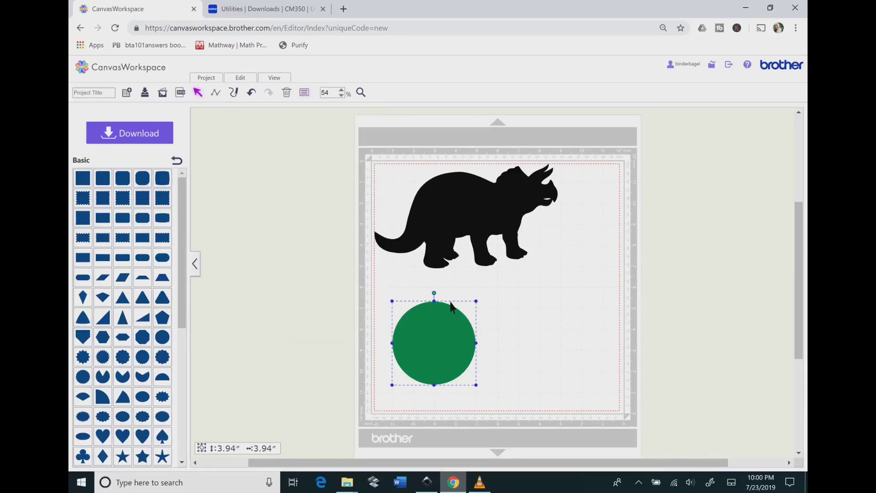
# Shrink the circle to 2.59 inches and set it on the triceratops's body.
pyautogui.moveTo(452, 307); pyautogui.dragTo(461, 219)
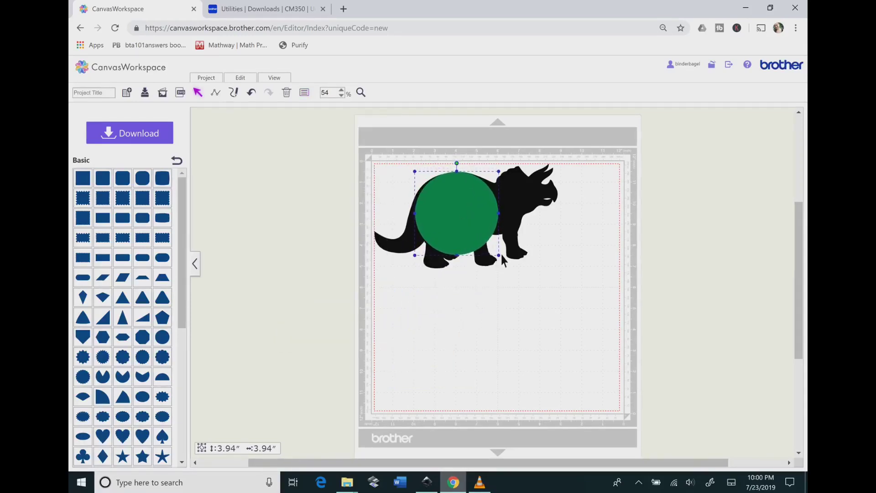
pyautogui.moveTo(501, 257); pyautogui.dragTo(483, 233)
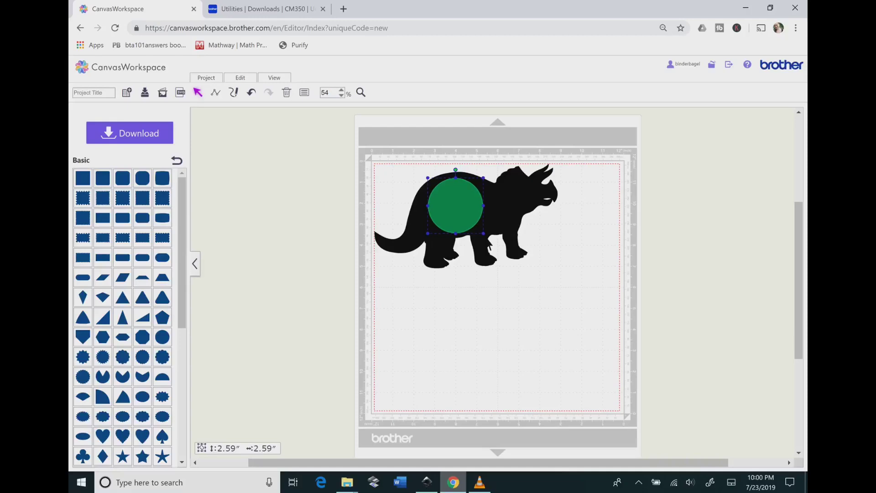
pyautogui.moveTo(447, 207); pyautogui.dragTo(445, 205)
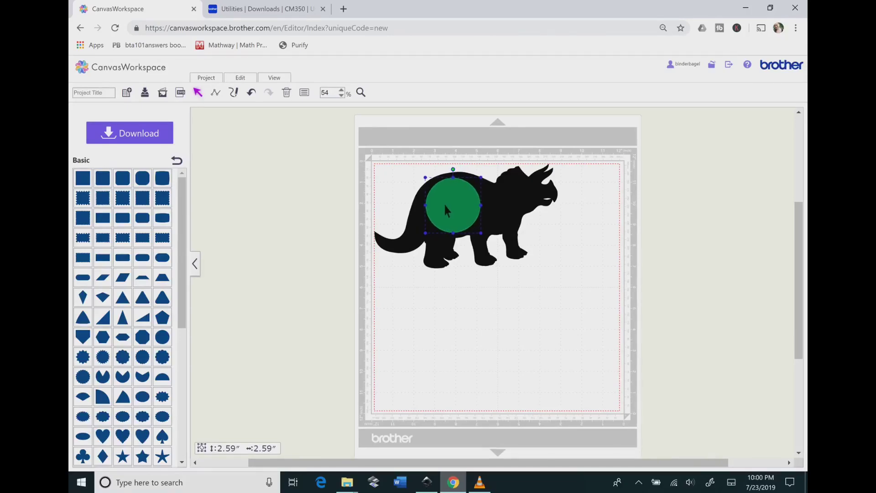
# Subtract the green circle from the triceratops to leave a round hole, undoing an accidental move.
pyautogui.hotkey('ctrl', 'a')
pyautogui.press('Escape')
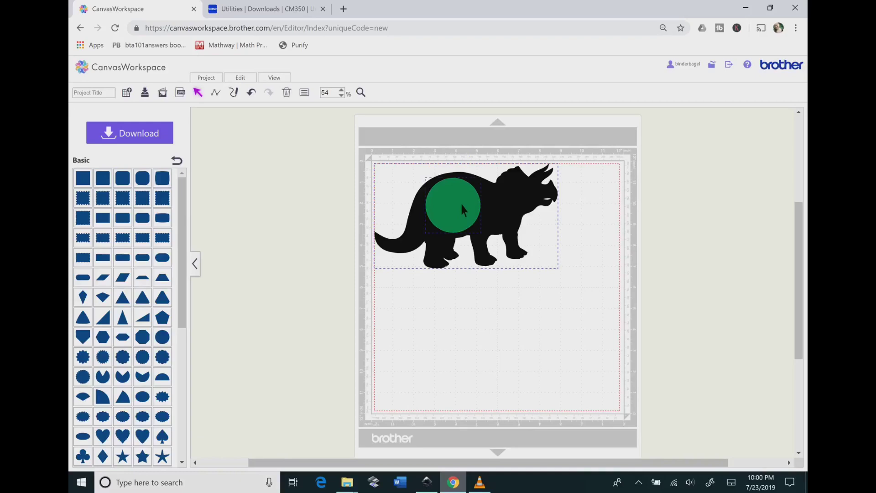
pyautogui.click(242, 77)
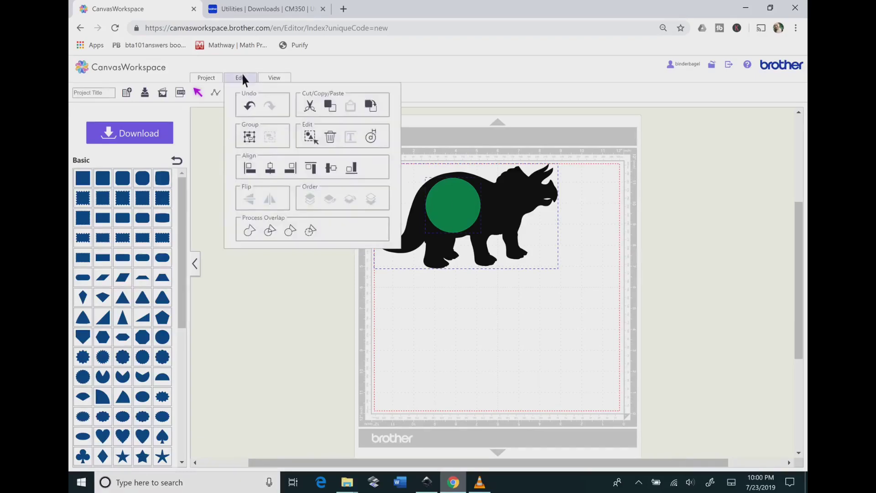
pyautogui.click(312, 233)
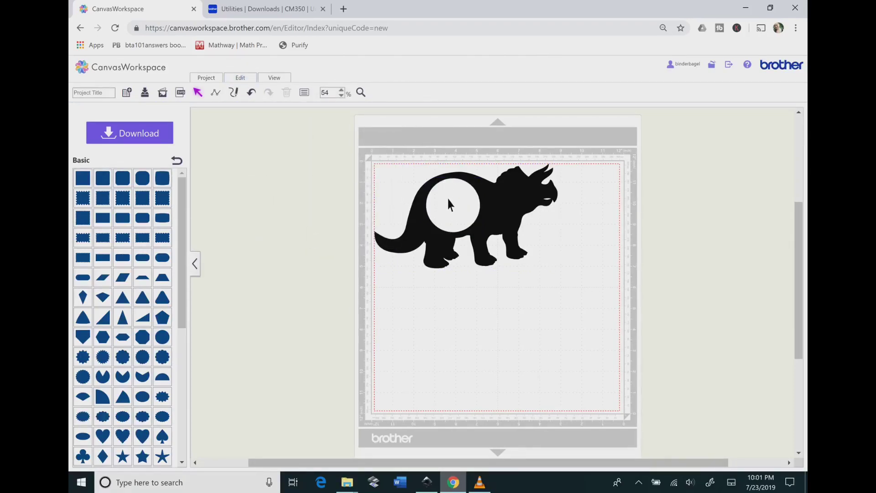
pyautogui.moveTo(466, 213); pyautogui.dragTo(474, 247)
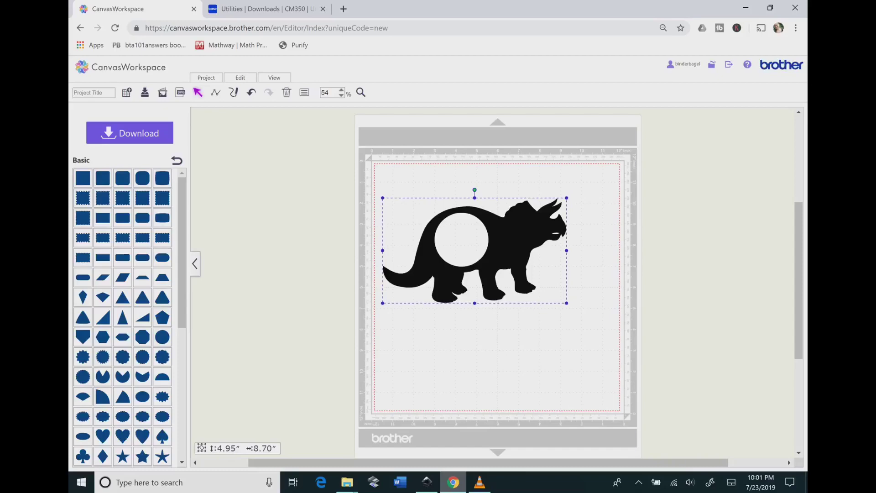
pyautogui.hotkey('ctrl', 'z')
# Minimise the browser and launch Brother ScanNCut Type Converter from the desktop.
pyautogui.click(746, 7)
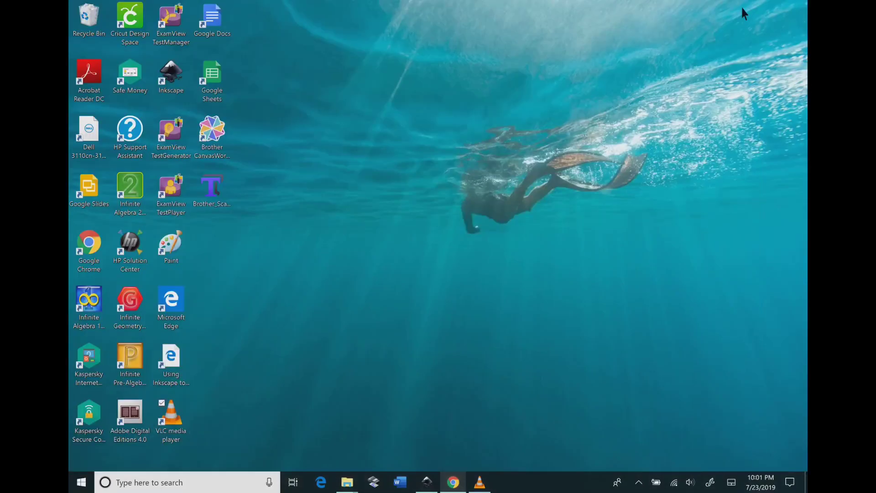
pyautogui.click(217, 205)
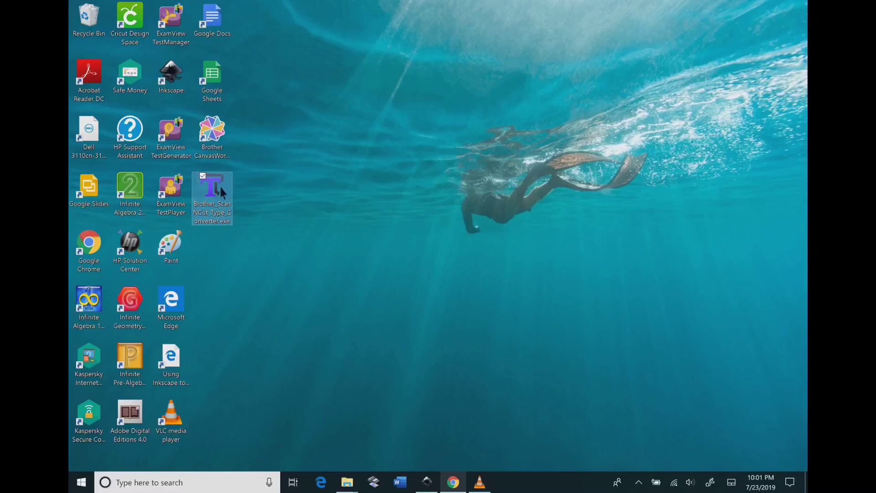
pyautogui.doubleClick(222, 191)
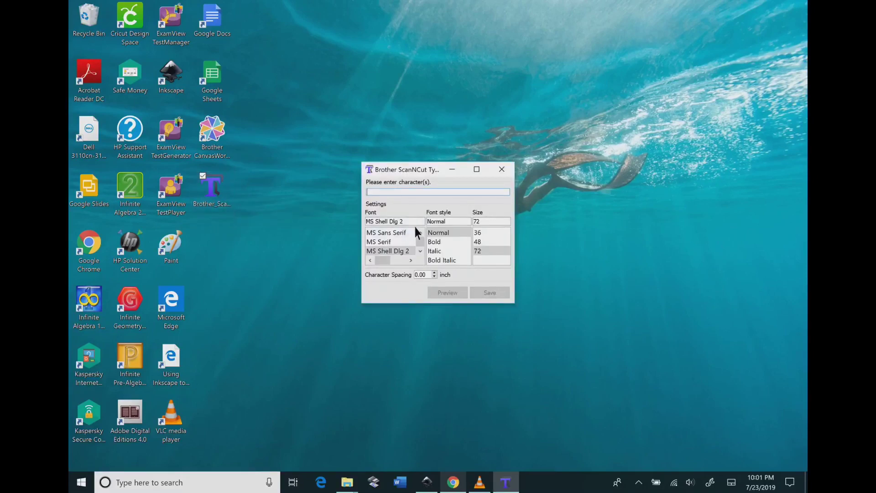
pyautogui.scroll(4, 422, 238)
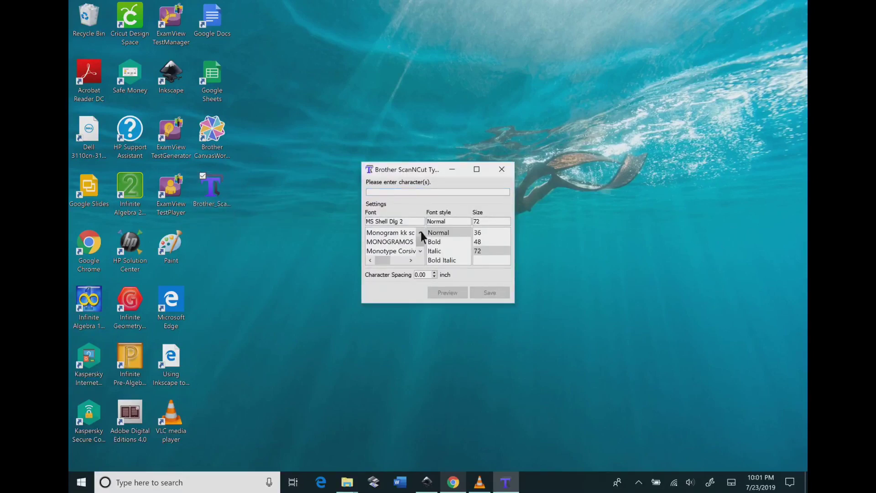
# Create a MONOGRAMOS monogram at size 36 with the letters 'aBc'.
pyautogui.click(410, 241)
pyautogui.click(409, 191)
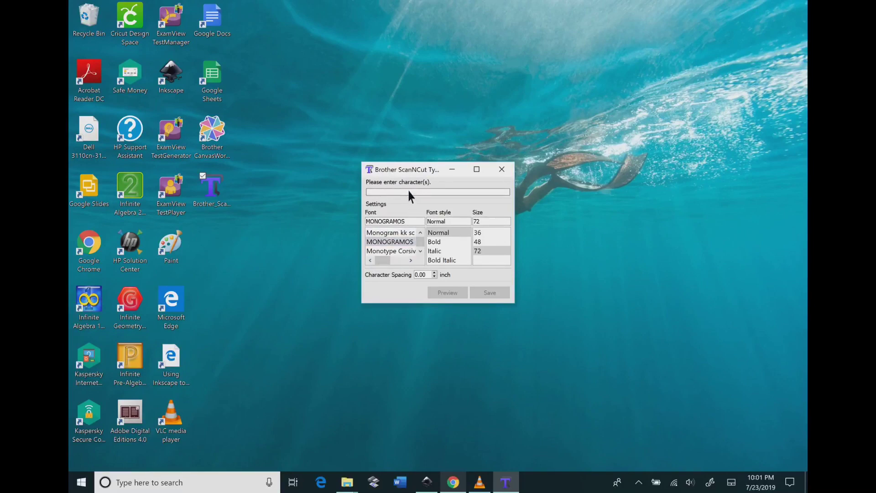
pyautogui.write('aBc')
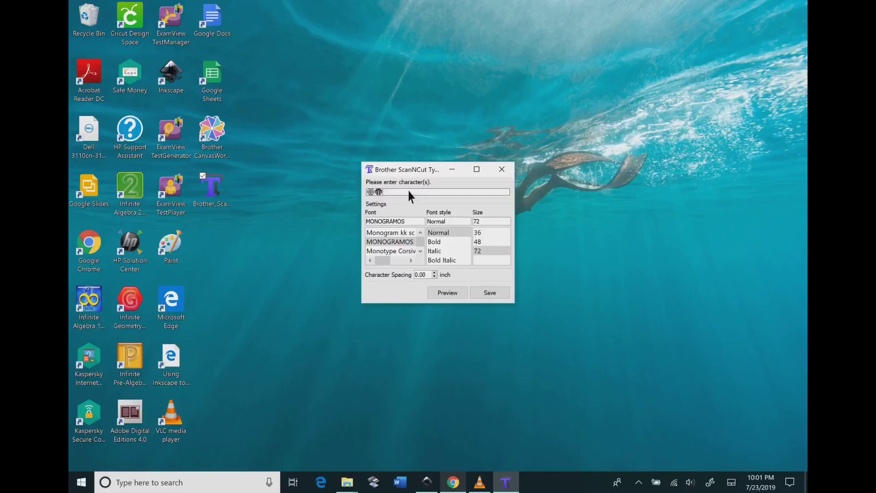
pyautogui.press('BackSpace')
pyautogui.press('BackSpace')
pyautogui.press('BackSpace')
pyautogui.write('a')
pyautogui.press('BackSpace')
pyautogui.write('aBc')
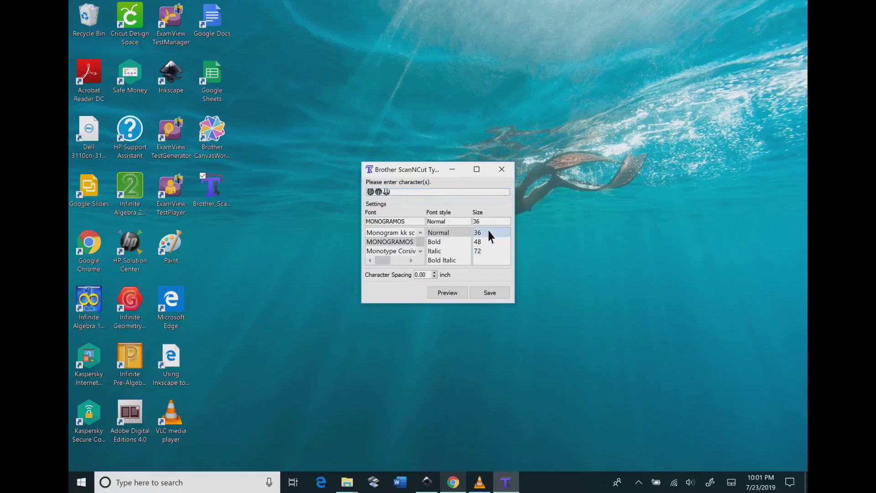
# Save the monogram as dmj.fcm and return to CanvasWorkspace.
pyautogui.click(498, 296)
pyautogui.scroll(6, 426, 296)
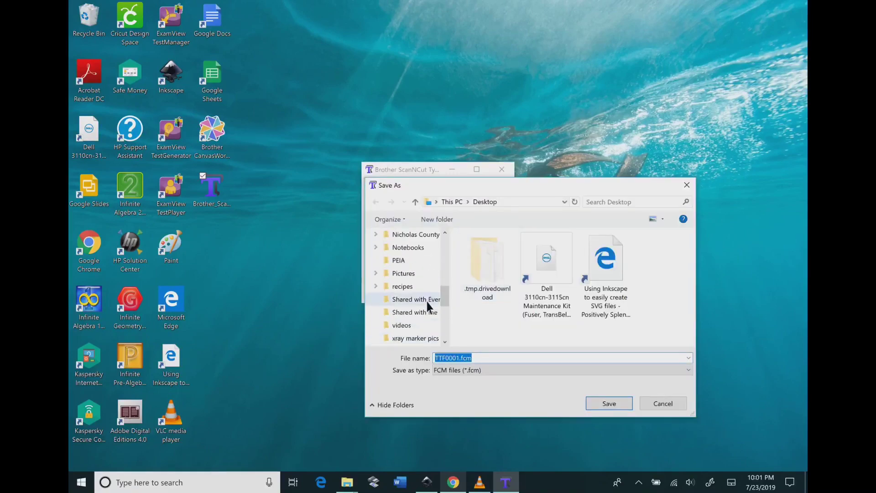
pyautogui.write('d')
pyautogui.write('mj')
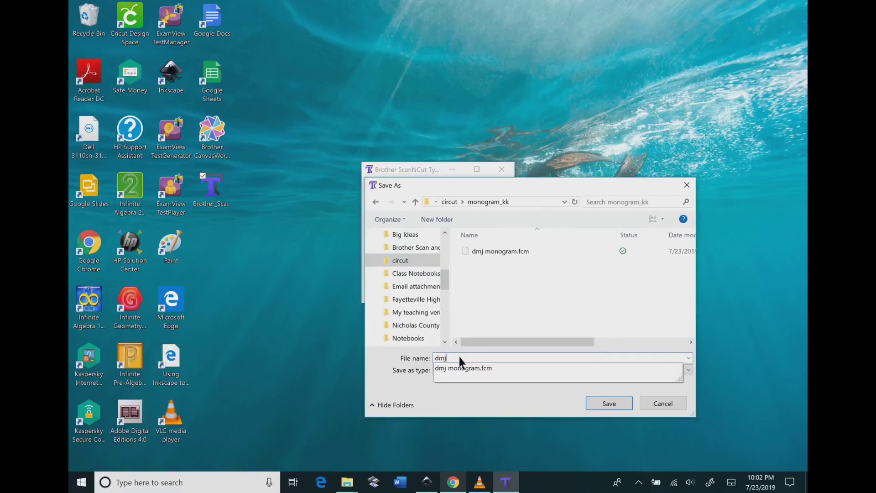
pyautogui.press('Return')
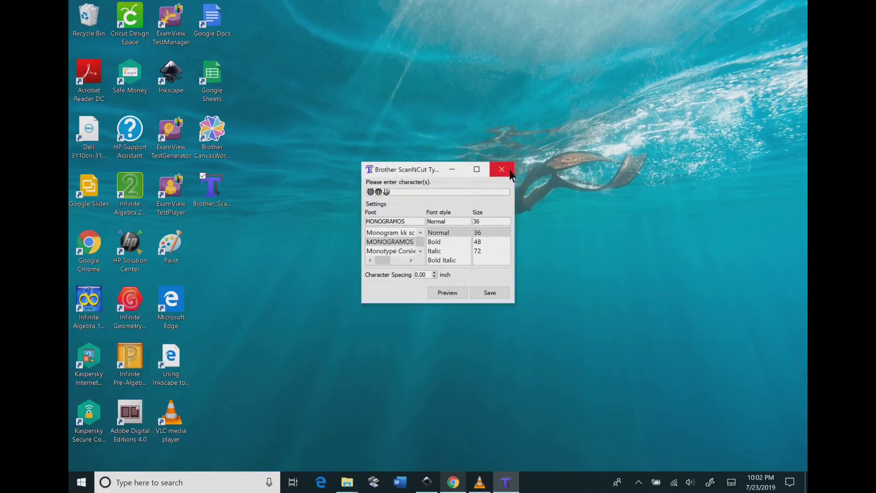
pyautogui.click(454, 484)
# Import dmj.fcm from the monogram_kk folder onto the mat.
pyautogui.click(181, 93)
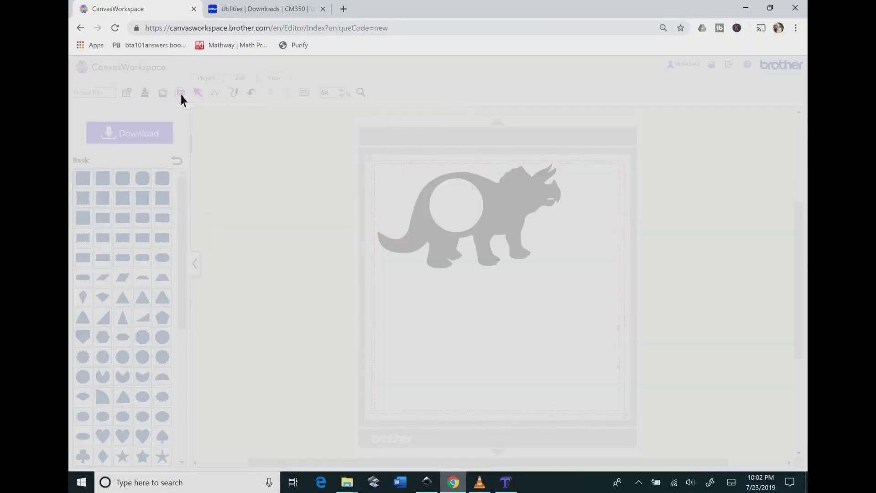
pyautogui.click(363, 252)
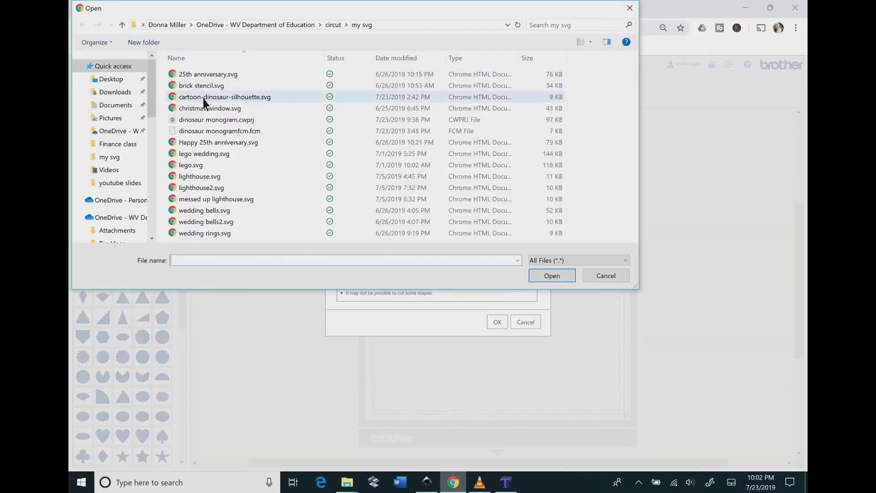
pyautogui.click(122, 25)
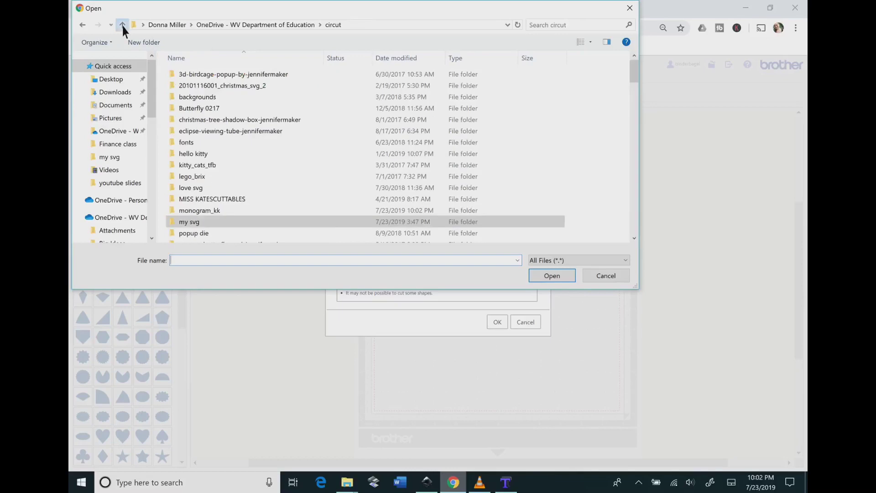
pyautogui.doubleClick(211, 215)
pyautogui.doubleClick(202, 86)
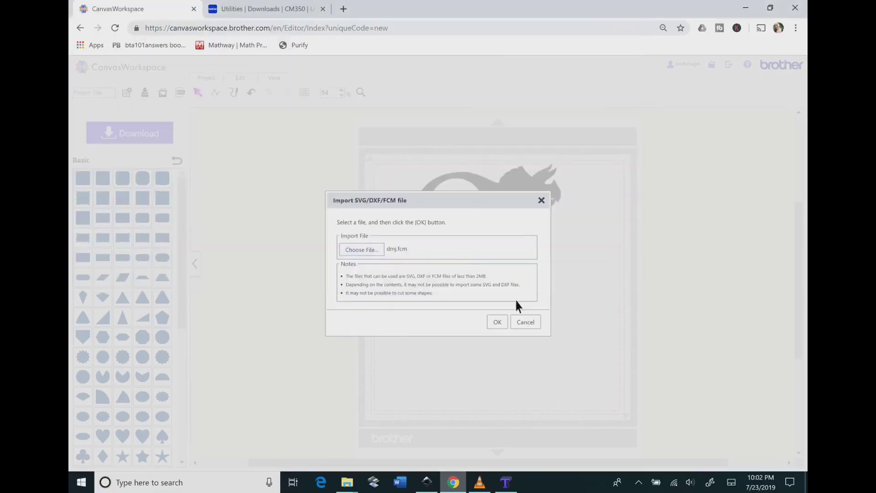
pyautogui.click(500, 322)
# Arrange the three circle-monogram pieces in a row below the triceratops.
pyautogui.moveTo(407, 179); pyautogui.dragTo(457, 322)
pyautogui.moveTo(389, 177); pyautogui.dragTo(399, 330)
pyautogui.moveTo(427, 173); pyautogui.dragTo(499, 322)
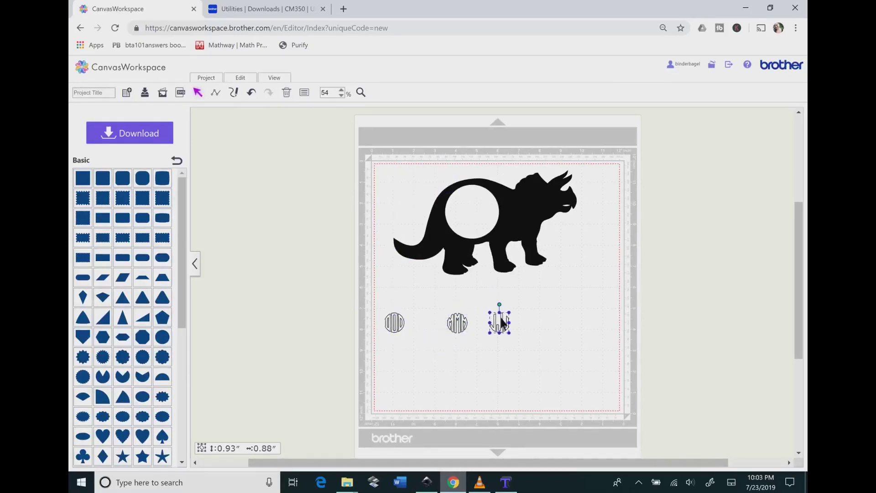
# Zoom in to 150% and divide the leftmost monogram into separate pieces.
pyautogui.click(342, 90)
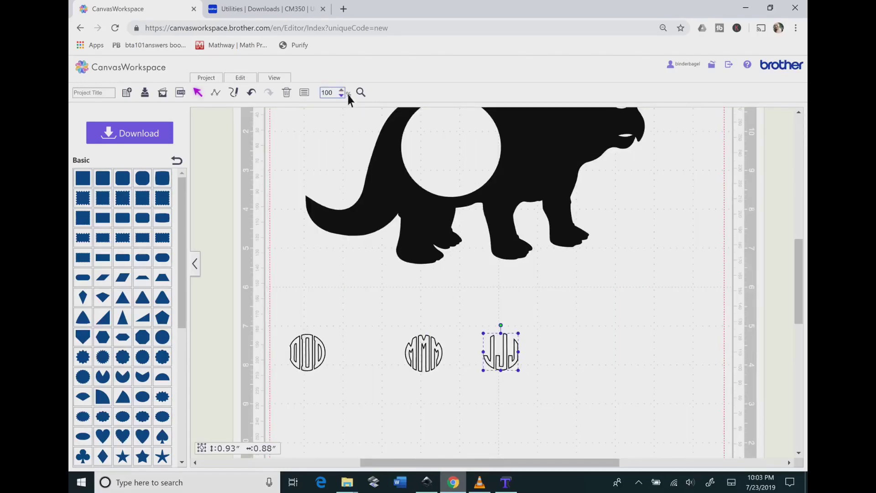
pyautogui.click(341, 91)
pyautogui.scroll(-3, 235, 260)
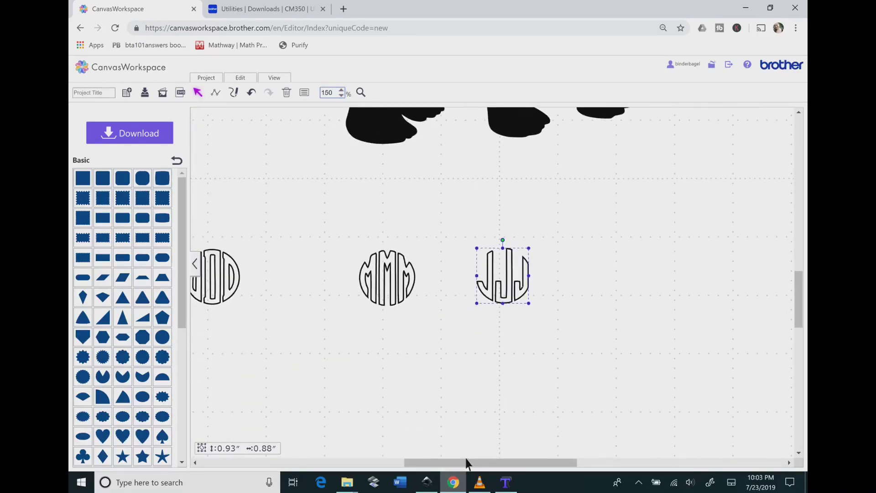
pyautogui.moveTo(465, 463); pyautogui.dragTo(426, 463)
pyautogui.click(312, 287)
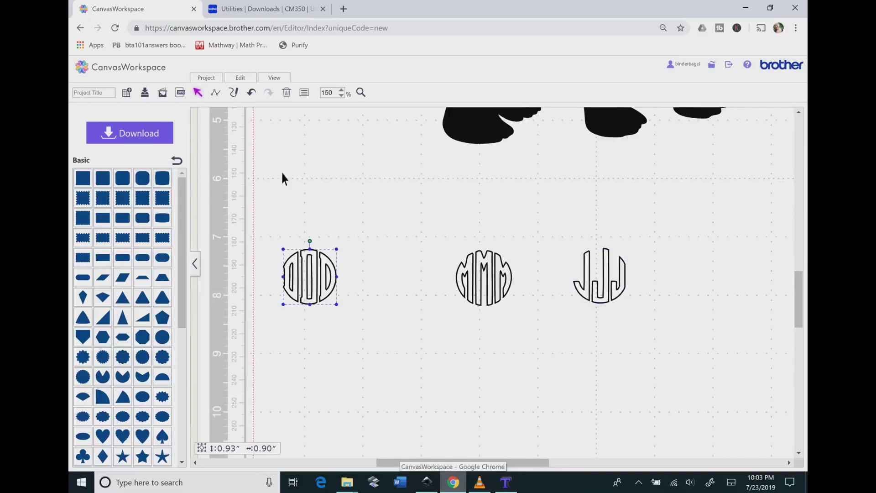
pyautogui.click(241, 79)
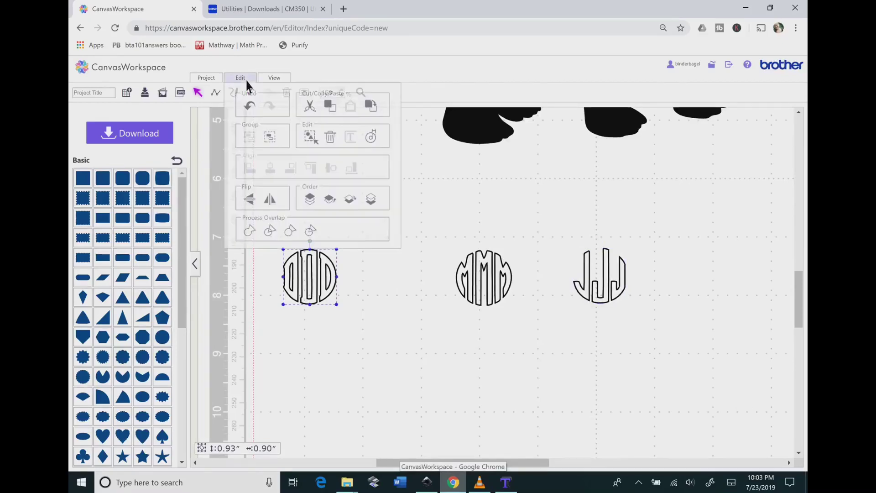
pyautogui.click(270, 230)
# Delete the leftmost monogram's inner pieces, keeping only its outer letter moved to the right.
pyautogui.click(317, 281)
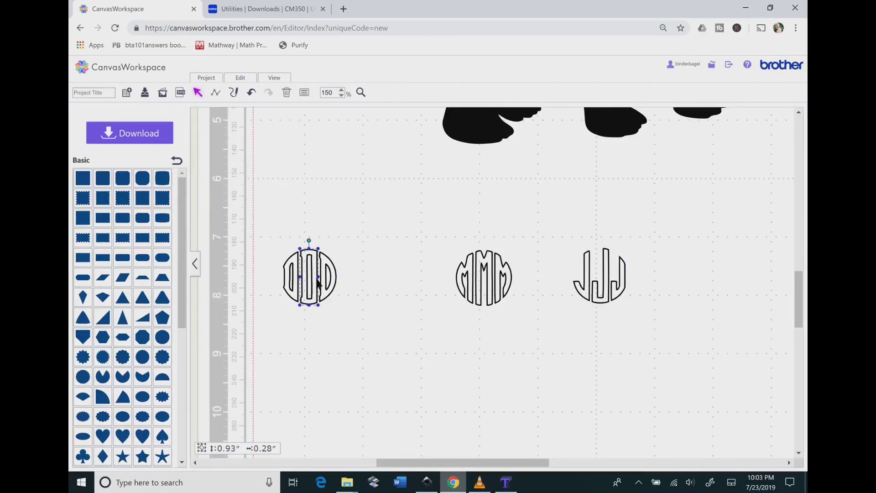
pyautogui.press('Delete')
pyautogui.click(314, 278)
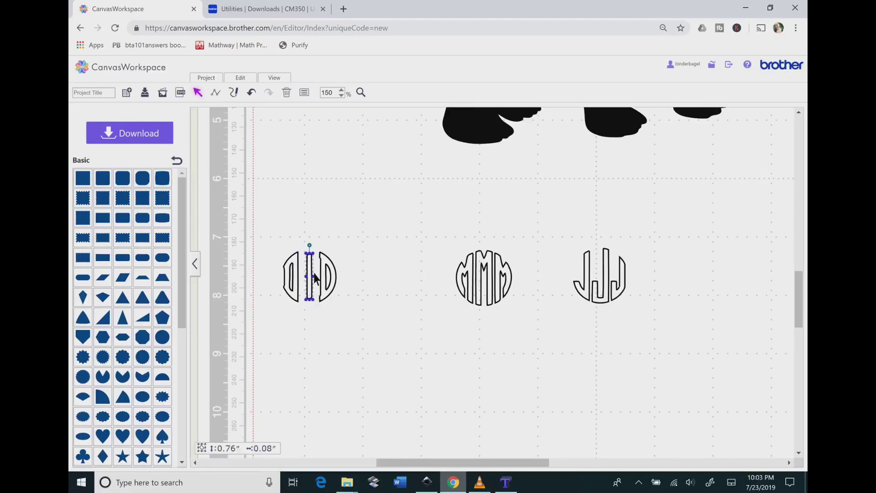
pyautogui.press('Delete')
pyautogui.click(329, 280)
pyautogui.press('Delete')
pyautogui.click(329, 275)
pyautogui.press('Delete')
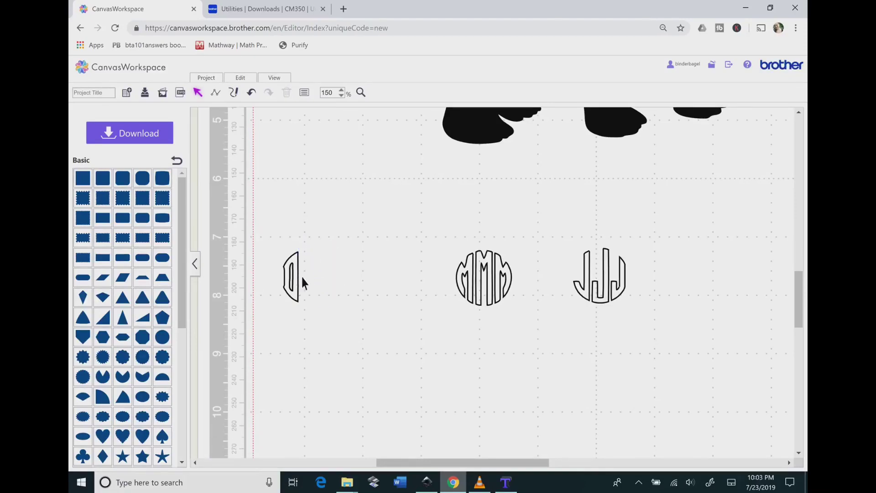
pyautogui.click(301, 273)
pyautogui.moveTo(301, 274); pyautogui.dragTo(350, 275)
pyautogui.click(291, 276)
pyautogui.press('Delete')
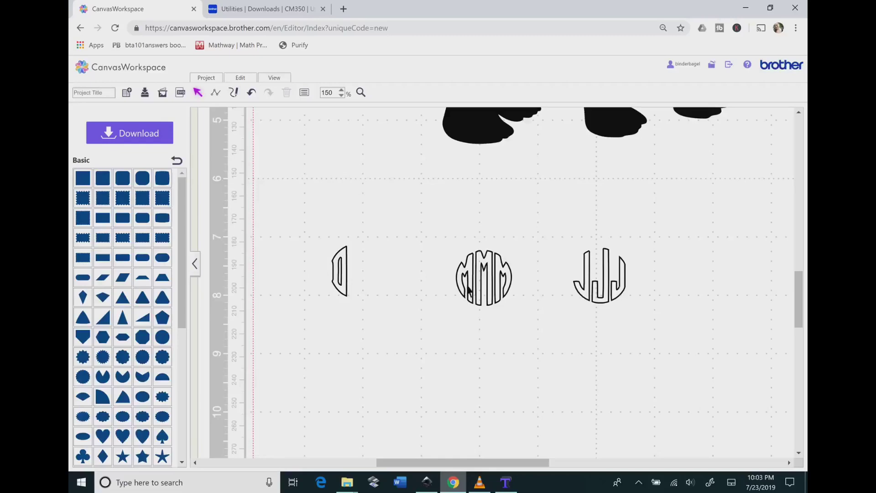
# Divide the MMM monogram and delete its two outer pieces, keeping the centre M.
pyautogui.click(467, 277)
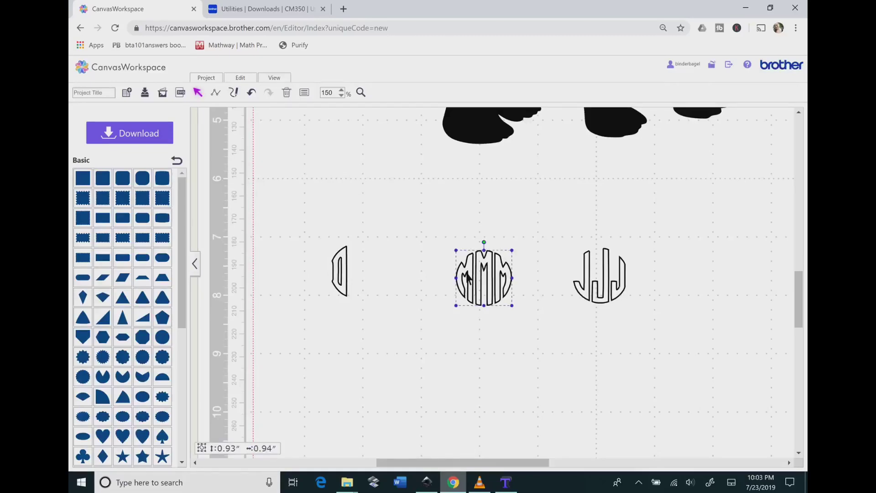
pyautogui.click(254, 76)
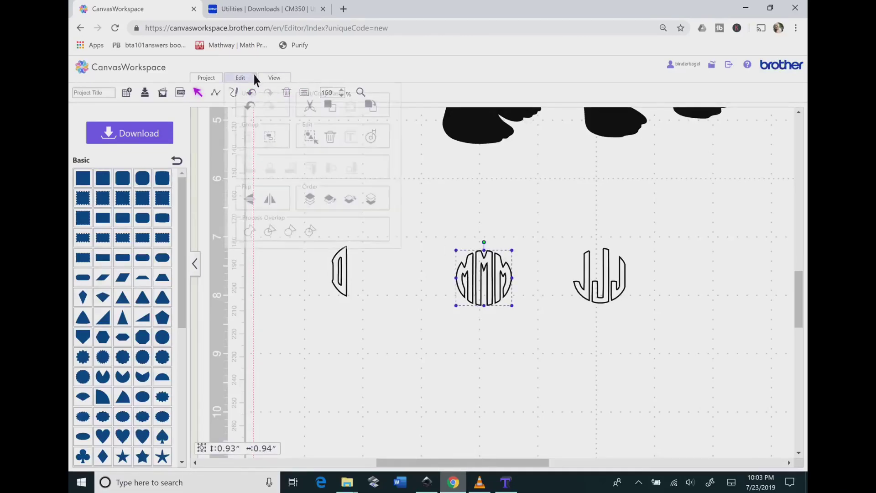
pyautogui.click(270, 232)
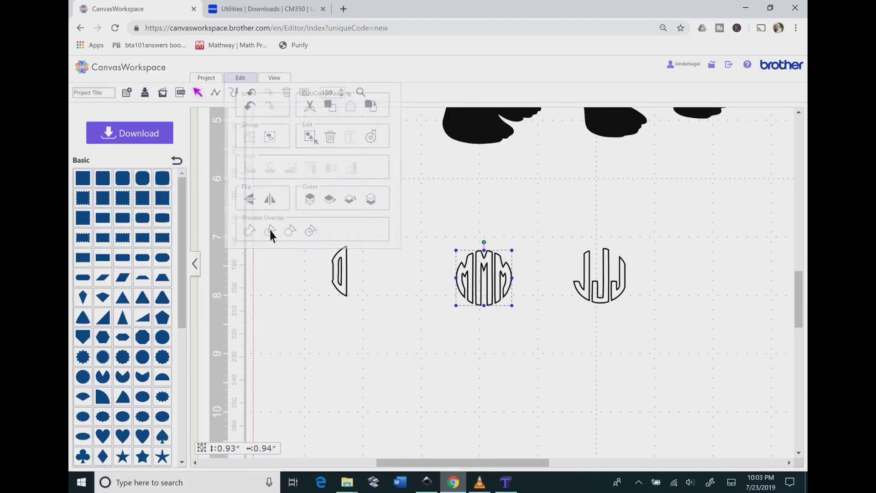
pyautogui.click(476, 285)
pyautogui.press('Delete')
pyautogui.click(502, 279)
pyautogui.press('Delete')
# Divide the JJJ monogram and delete its narrow left piece, leaving a single J.
pyautogui.click(589, 279)
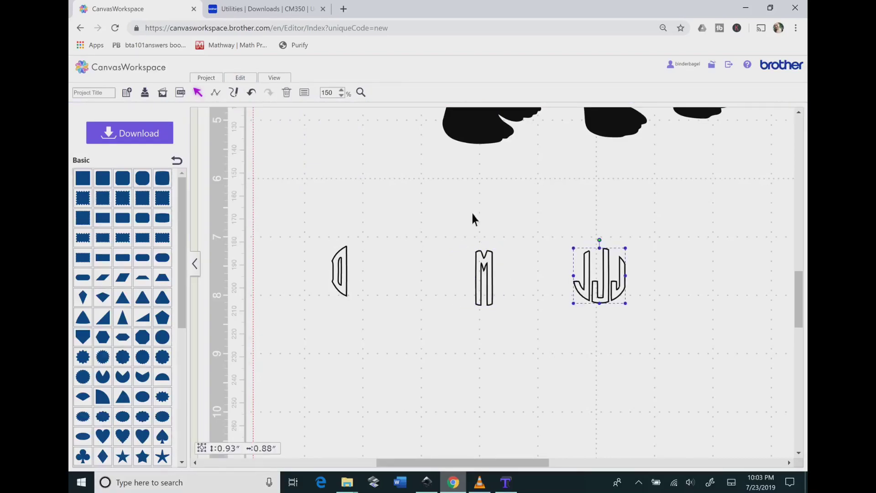
pyautogui.click(240, 81)
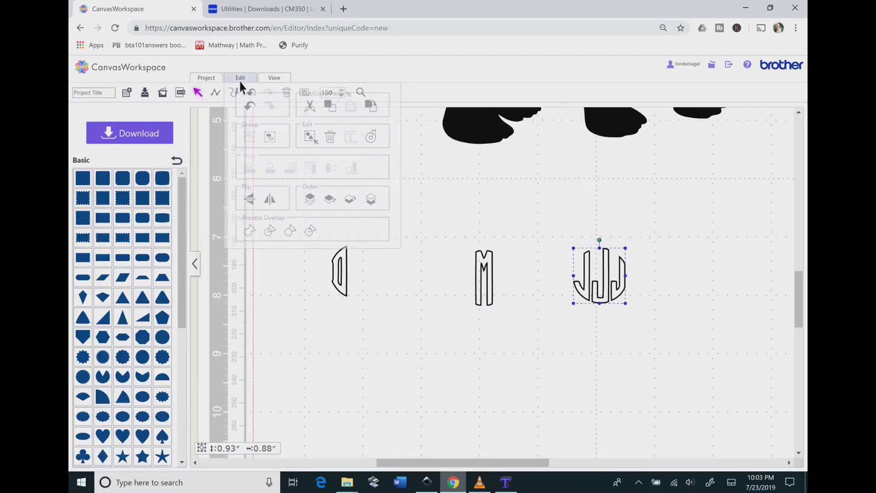
pyautogui.click(273, 232)
pyautogui.click(601, 294)
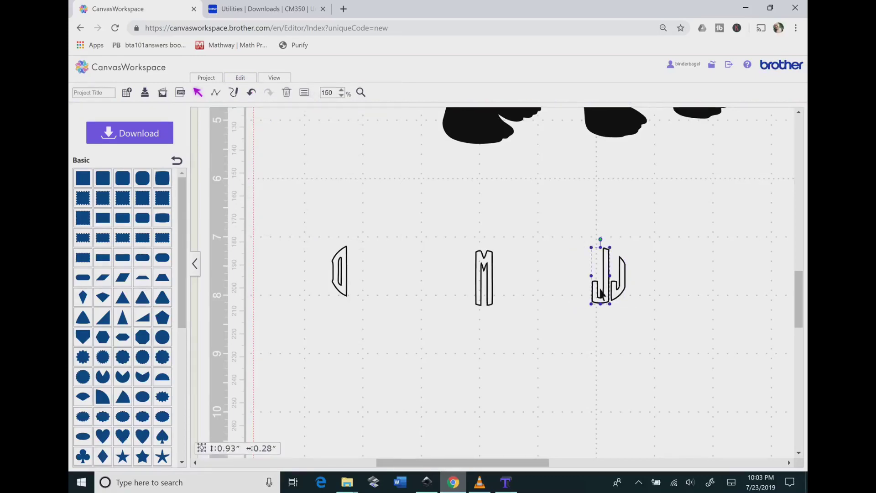
pyautogui.press('Delete')
# Place the M and J beside the D and group all three letters.
pyautogui.moveTo(489, 273); pyautogui.dragTo(366, 264)
pyautogui.moveTo(624, 279); pyautogui.dragTo(386, 276)
pyautogui.moveTo(305, 223); pyautogui.dragTo(428, 319)
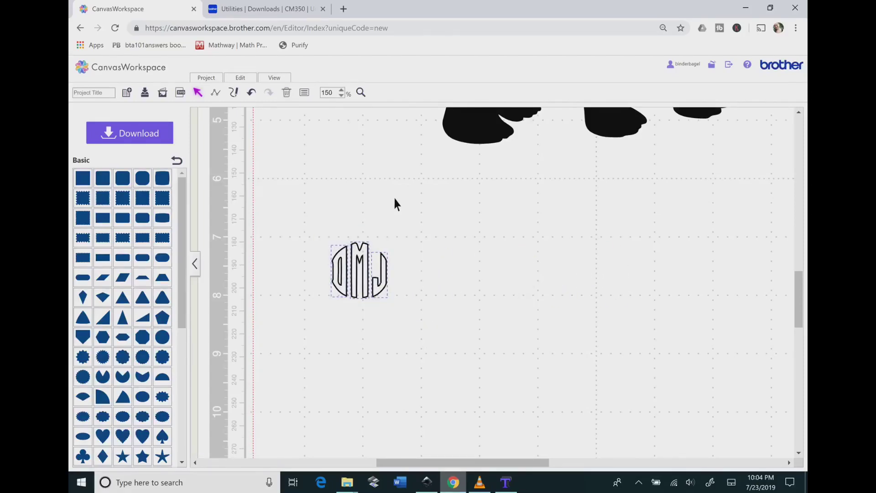
pyautogui.click(240, 77)
pyautogui.click(248, 137)
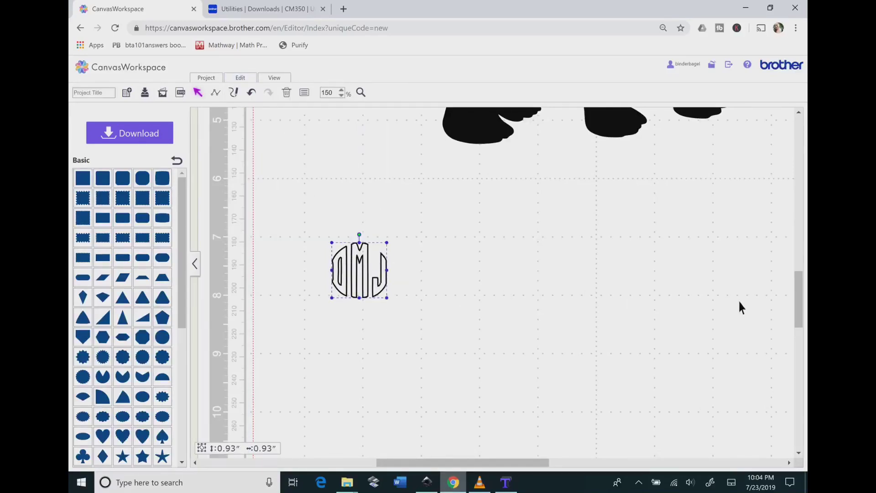
# Centre the DMJ group in the triceratops's circle and enlarge it to about 2.19 inches.
pyautogui.scroll(6, 539, 253)
pyautogui.moveTo(368, 276); pyautogui.dragTo(598, 313)
pyautogui.click(539, 268)
pyautogui.hotkey('ctrl', 'a')
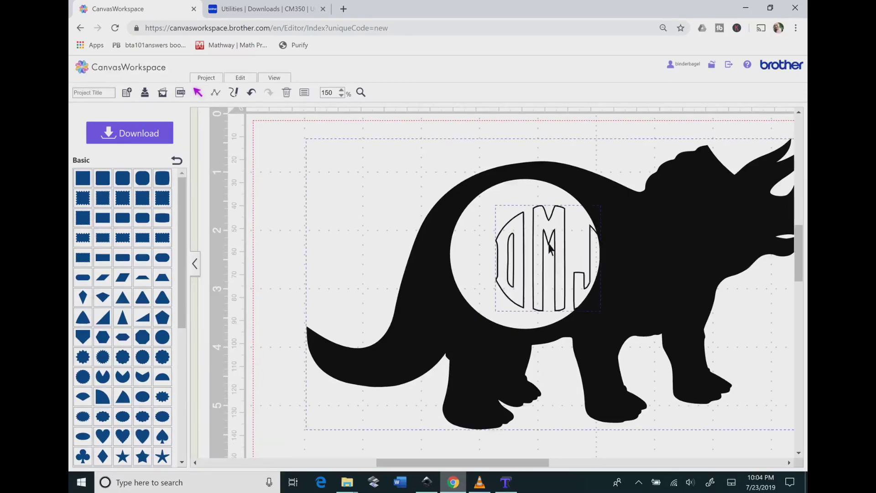
pyautogui.moveTo(547, 241); pyautogui.dragTo(477, 238)
pyautogui.click(476, 247)
pyautogui.click(505, 253)
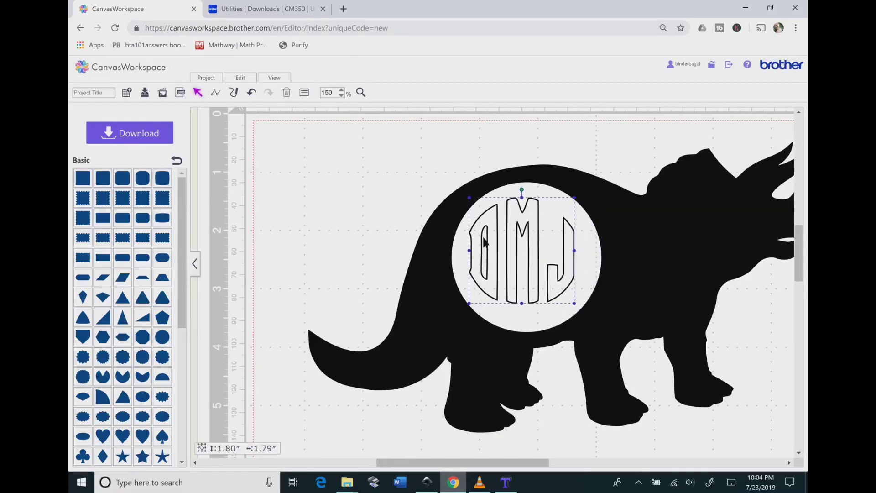
pyautogui.moveTo(574, 300); pyautogui.dragTo(593, 319)
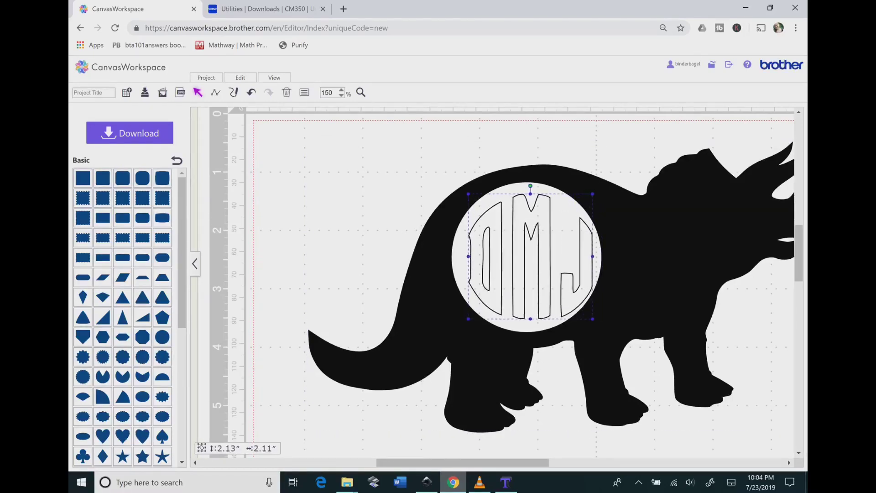
pyautogui.moveTo(537, 229); pyautogui.dragTo(530, 227)
pyautogui.moveTo(585, 315); pyautogui.dragTo(591, 320)
# Fill the dinosaur and DMJ monogram together with brown.
pyautogui.click(546, 279)
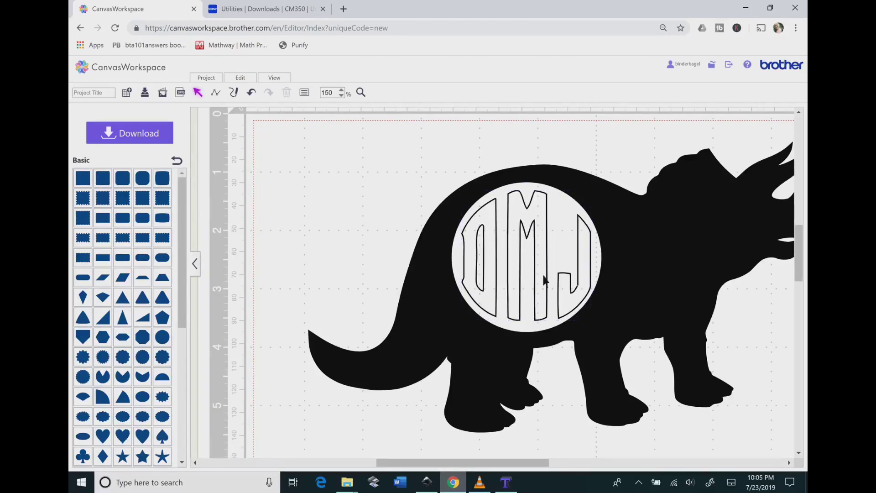
pyautogui.hotkey('ctrl', 'a')
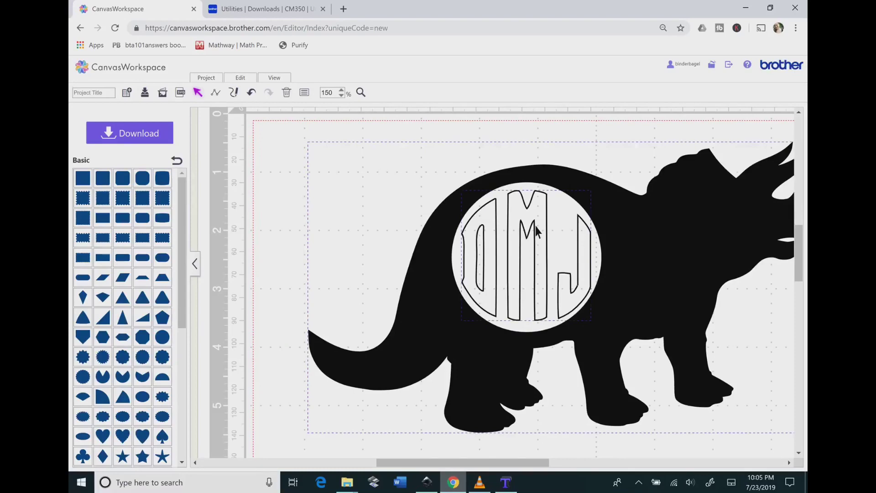
pyautogui.click(304, 92)
pyautogui.click(257, 138)
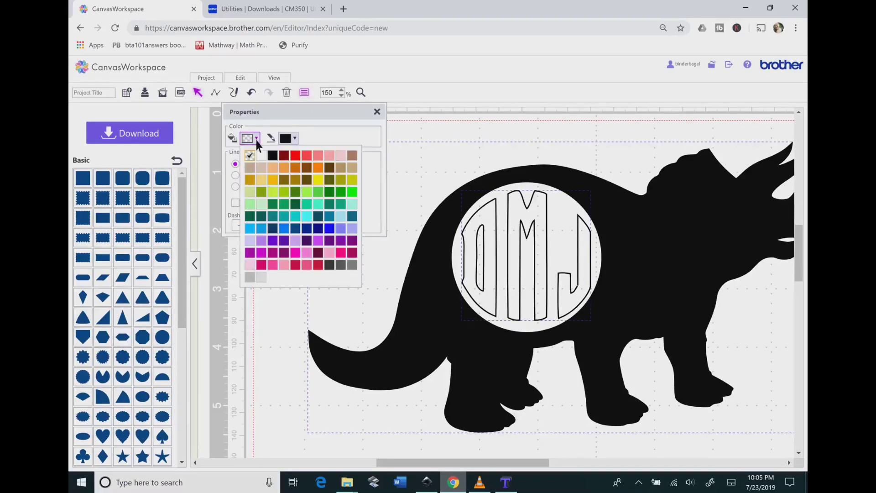
pyautogui.click(352, 156)
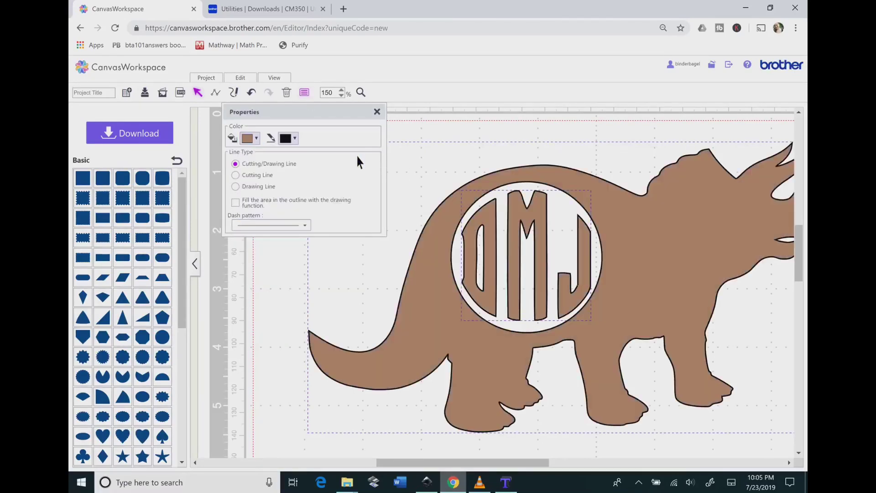
pyautogui.click(380, 114)
# Refill the triceratops alone with green, leaving the monogram brown.
pyautogui.click(434, 295)
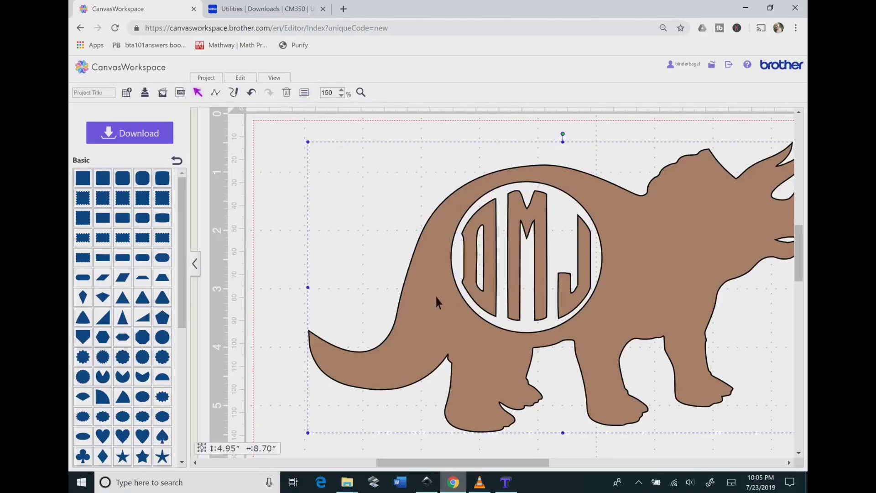
pyautogui.moveTo(437, 298)
pyautogui.mouseDown()
pyautogui.moveTo(432, 305)
pyautogui.moveTo(434, 286)
pyautogui.moveTo(438, 299)
pyautogui.mouseUp()
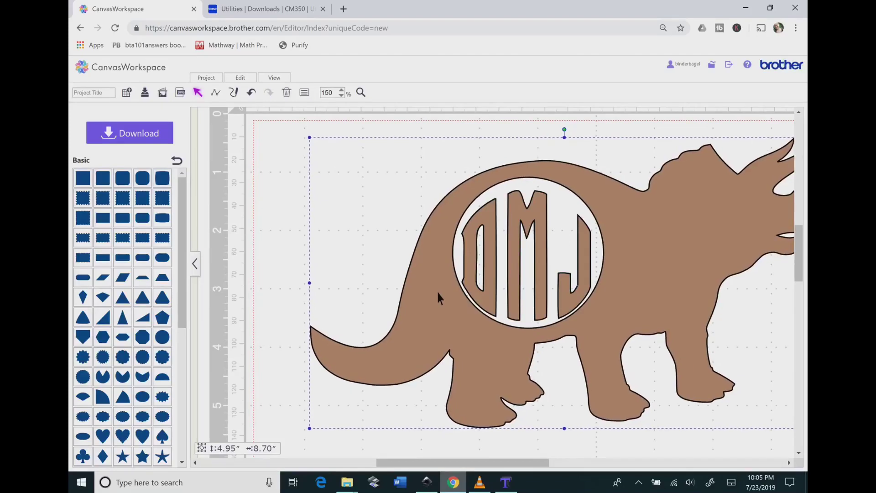
pyautogui.click(305, 93)
pyautogui.click(250, 196)
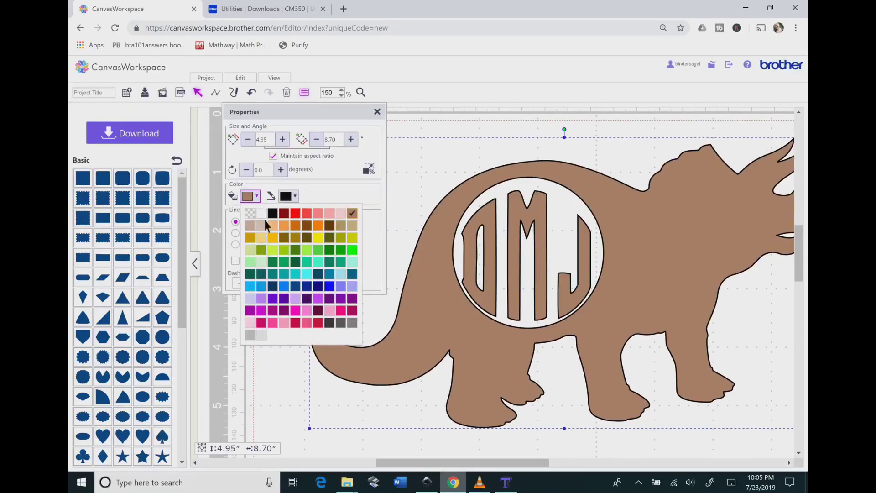
pyautogui.click(284, 263)
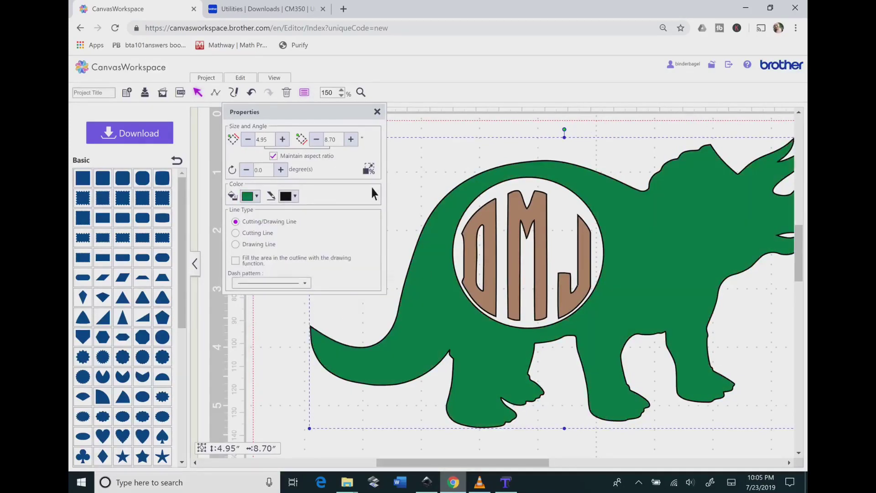
pyautogui.click(377, 112)
pyautogui.click(346, 95)
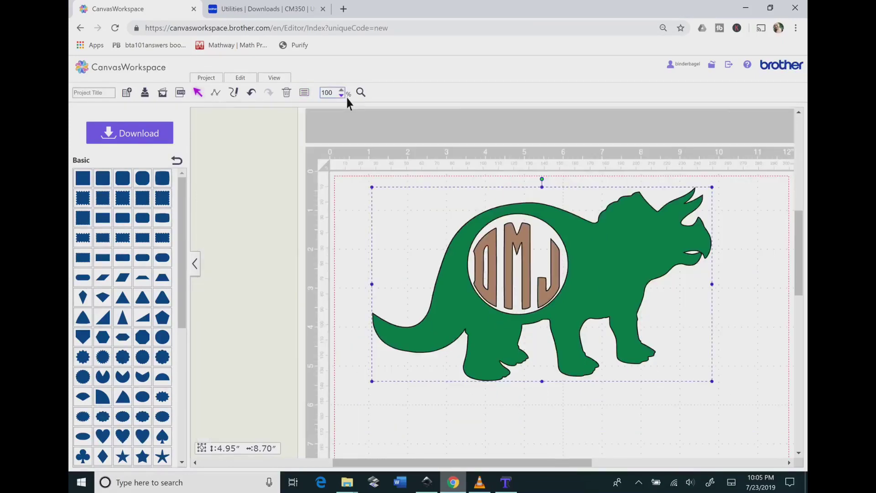
# Select the triceratops and its monogram at 50% zoom and group them together.
pyautogui.click(346, 95)
pyautogui.moveTo(435, 236); pyautogui.dragTo(607, 337)
pyautogui.click(253, 79)
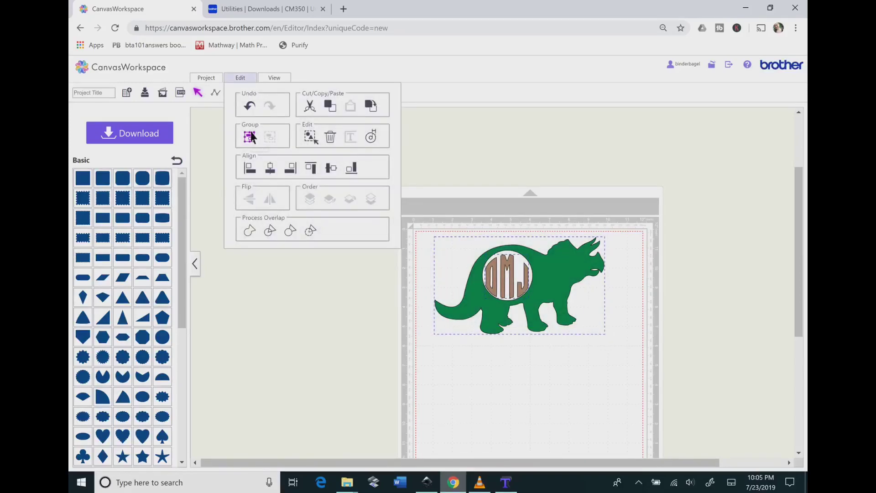
pyautogui.click(251, 133)
# Shrink the grouped design to about 1.96″ × 3.45″ near the mat's top-left corner.
pyautogui.moveTo(605, 334); pyautogui.dragTo(517, 294)
pyautogui.moveTo(474, 253)
pyautogui.mouseDown()
pyautogui.moveTo(447, 256)
pyautogui.moveTo(461, 255)
pyautogui.mouseUp()
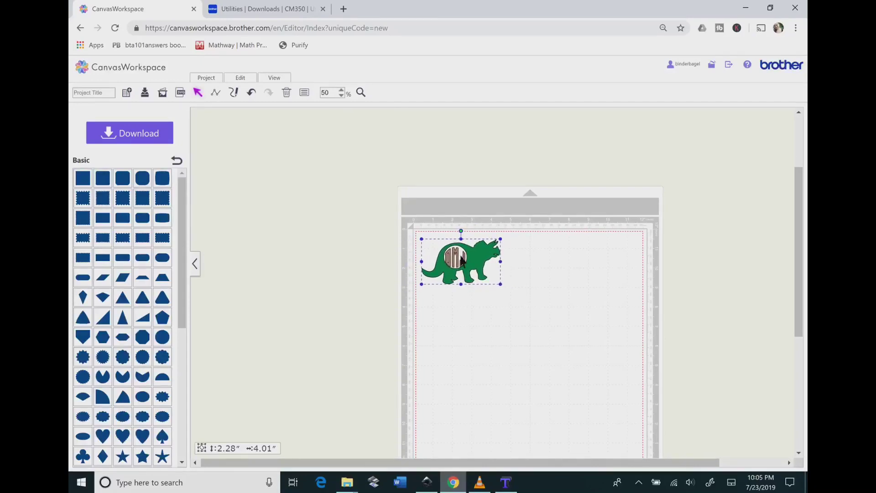
pyautogui.moveTo(501, 284); pyautogui.dragTo(492, 278)
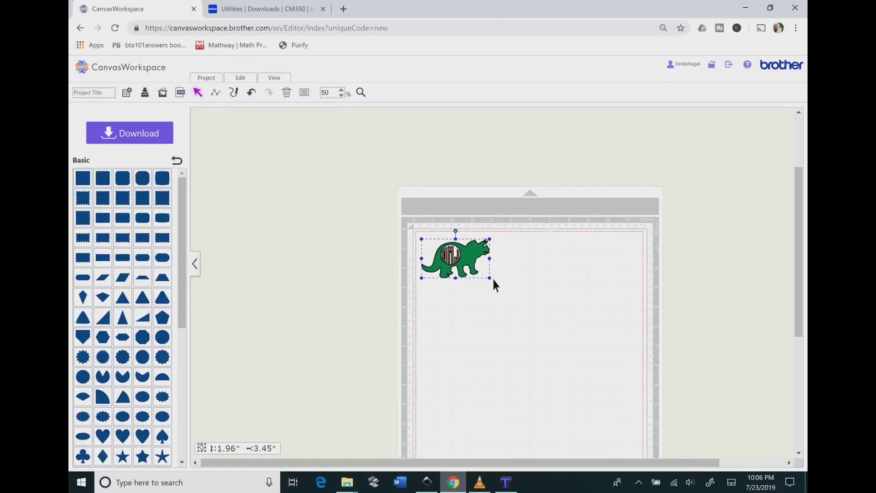
pyautogui.click(491, 274)
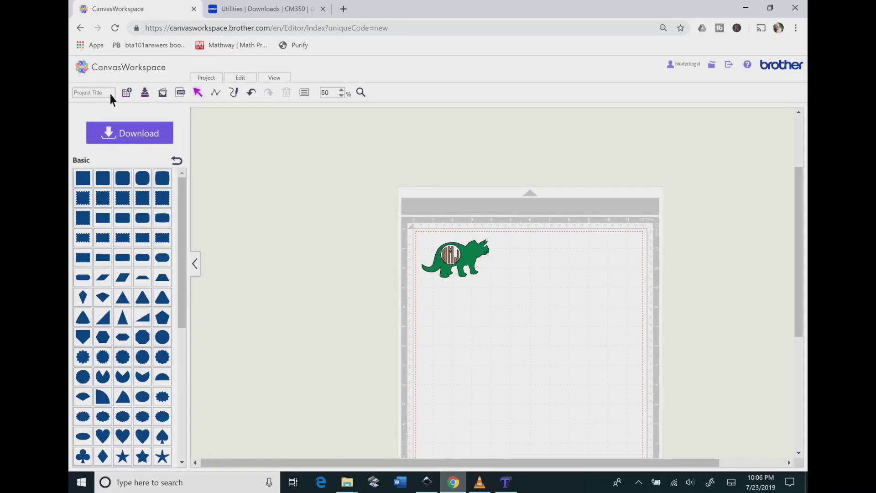
# Title the project 'dino monogram', overwrite the existing project and confirm the save.
pyautogui.write('dino monogram')
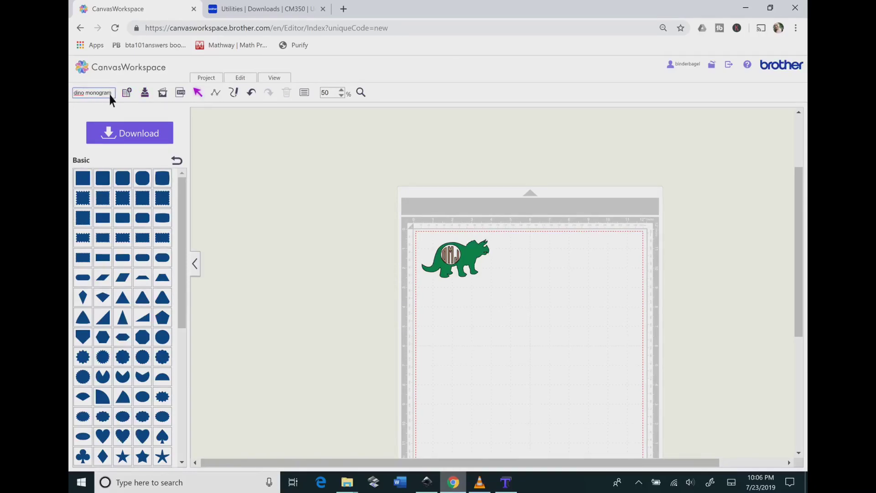
pyautogui.click(146, 95)
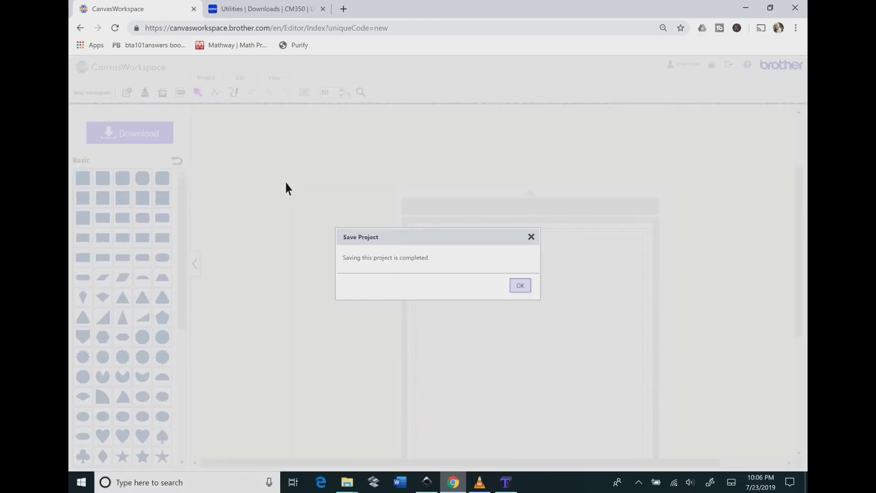
pyautogui.click(520, 285)
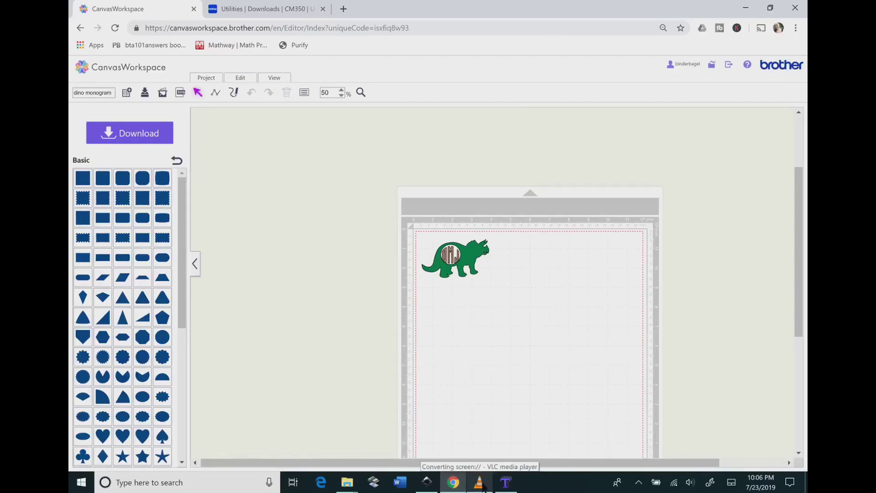
pyautogui.click(479, 482)
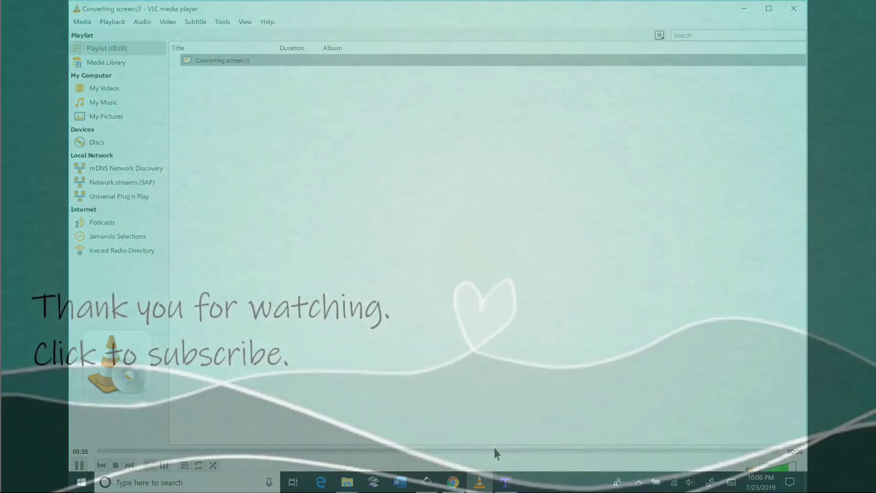